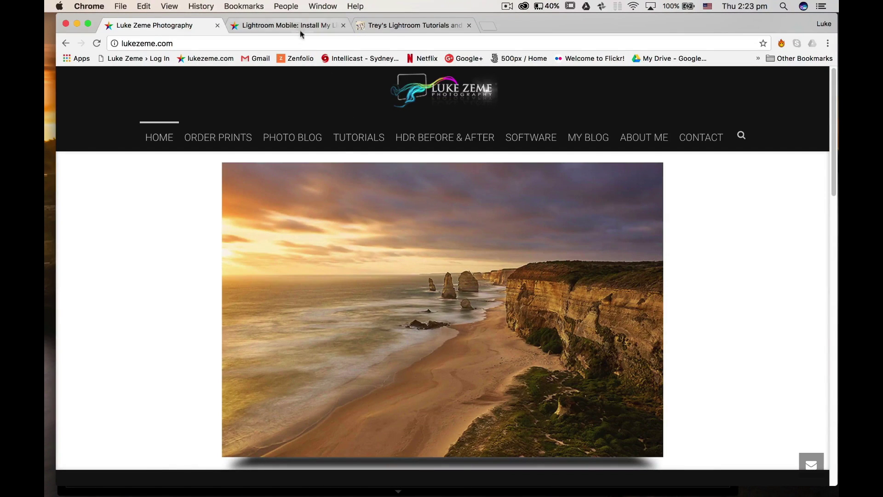
Step: Read the Chrome tutorial on installing presets in Lightroom Mobile, then apply Sandy Haze to the current copy
click(296, 26)
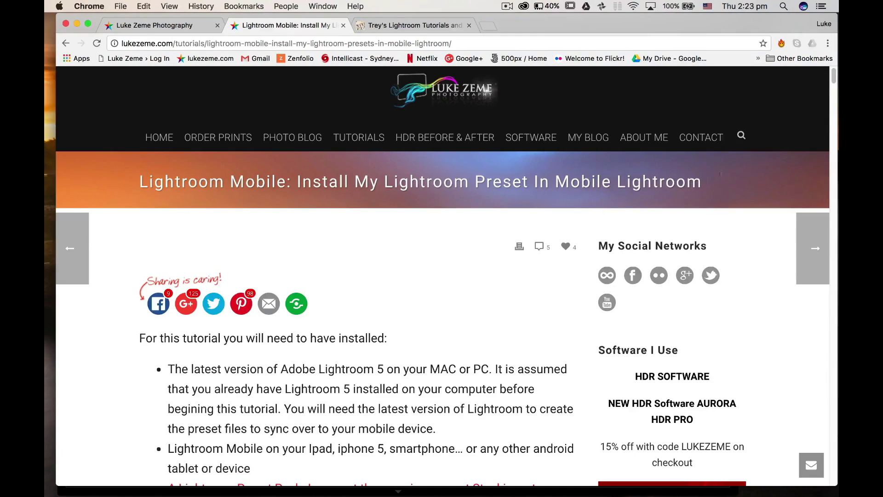
drag(834, 76, 835, 148)
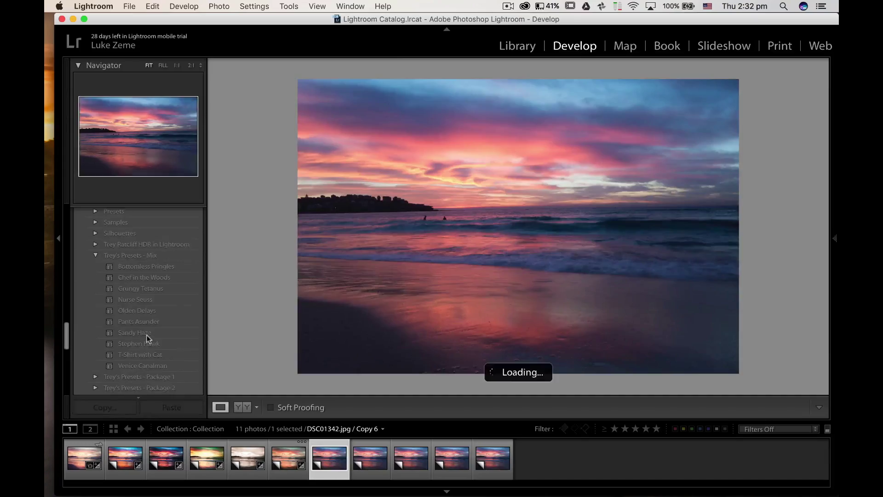
click(135, 333)
Step: Give the ninth and tenth virtual copies the T-Shirt with Cat and Venice Canalman presets
click(371, 457)
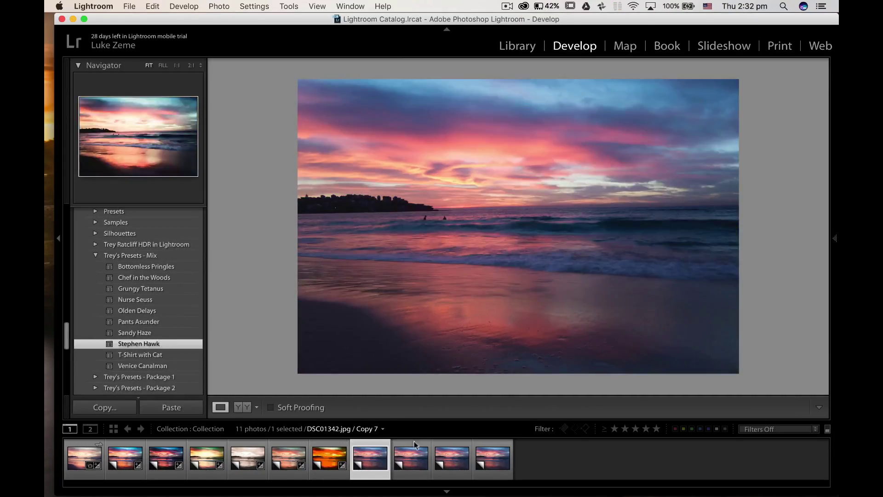
click(415, 444)
click(138, 355)
click(453, 458)
click(142, 365)
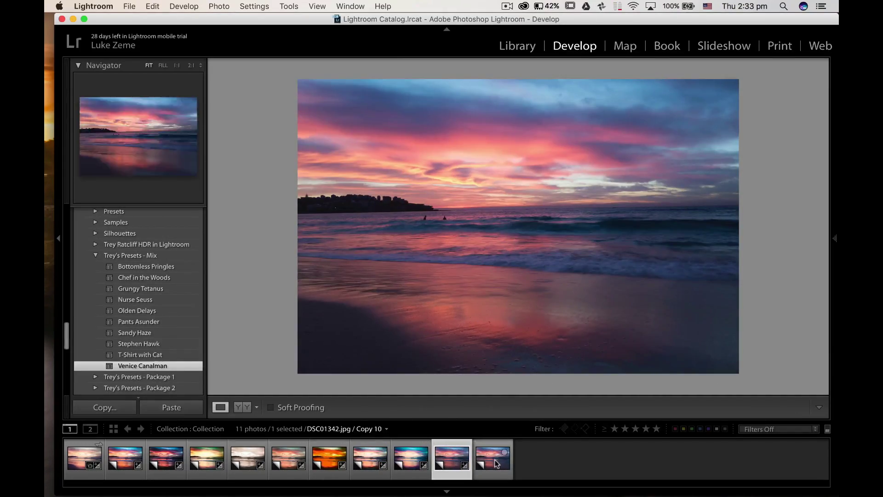
click(490, 460)
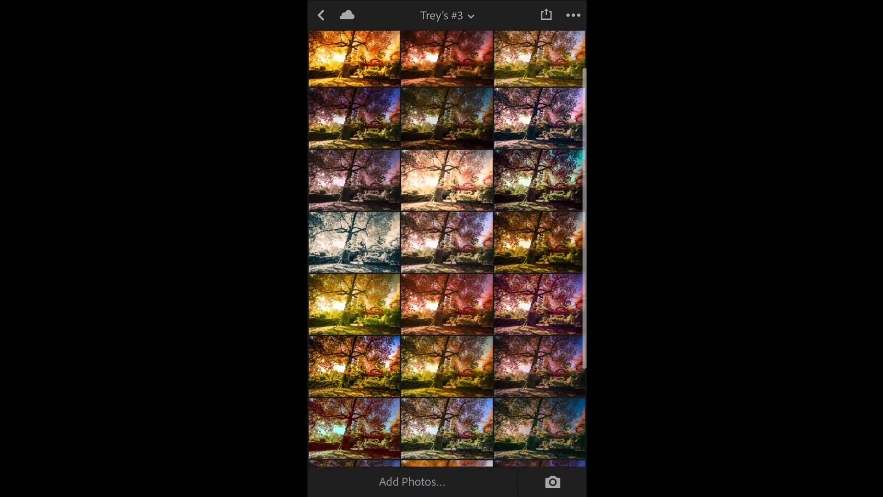
scroll(448, 246, up, 3)
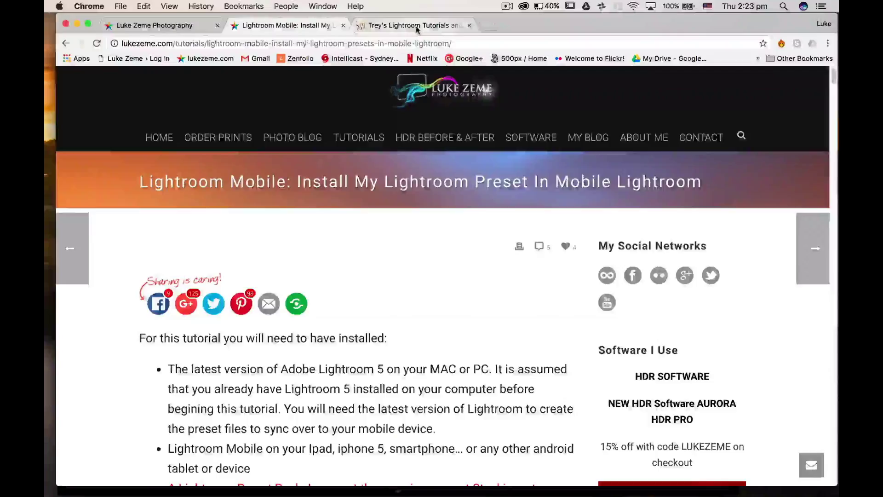
Step: Browse Trey's Lightroom Presets store page in Chrome to see the preset packs and their prices
click(417, 29)
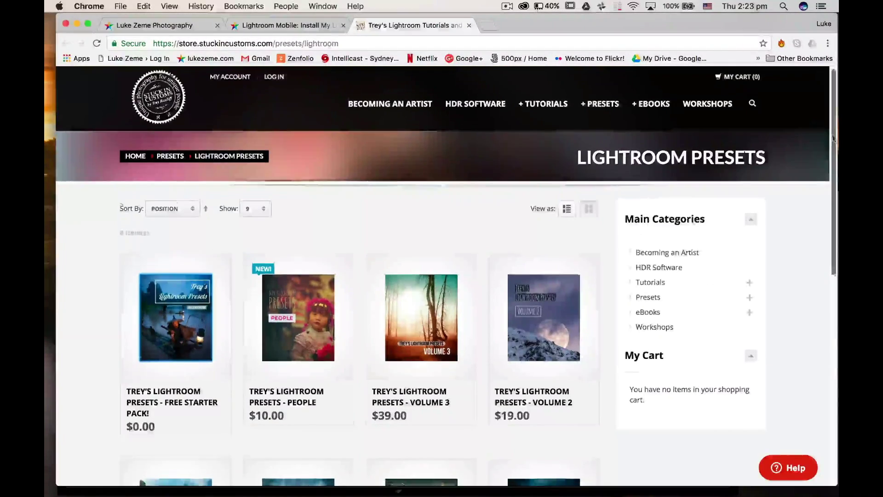
mouse_move(834, 139)
mouse_down()
mouse_move(837, 219)
mouse_move(830, 149)
mouse_up()
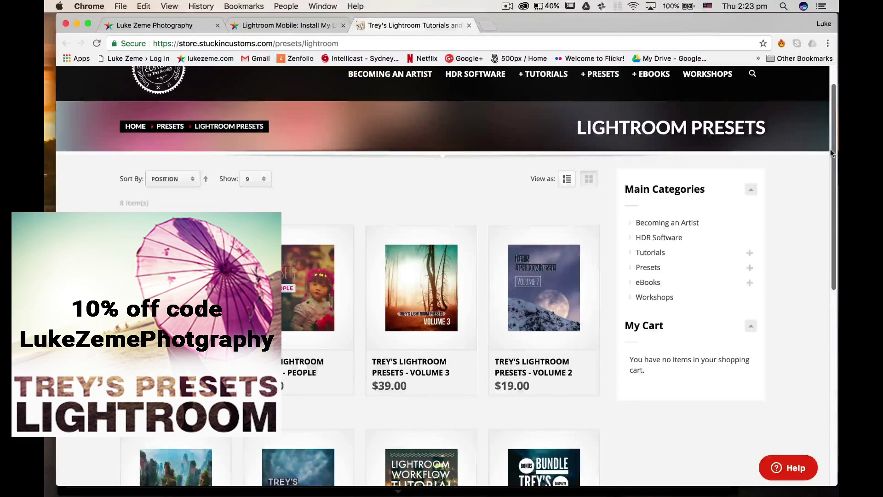
drag(830, 149, 795, 231)
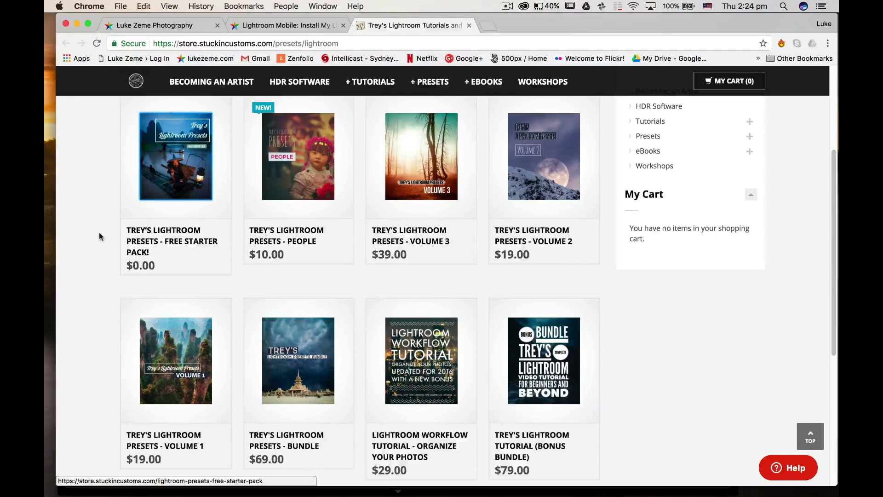
scroll(831, 250, down, 2)
scroll(830, 255, up, 2)
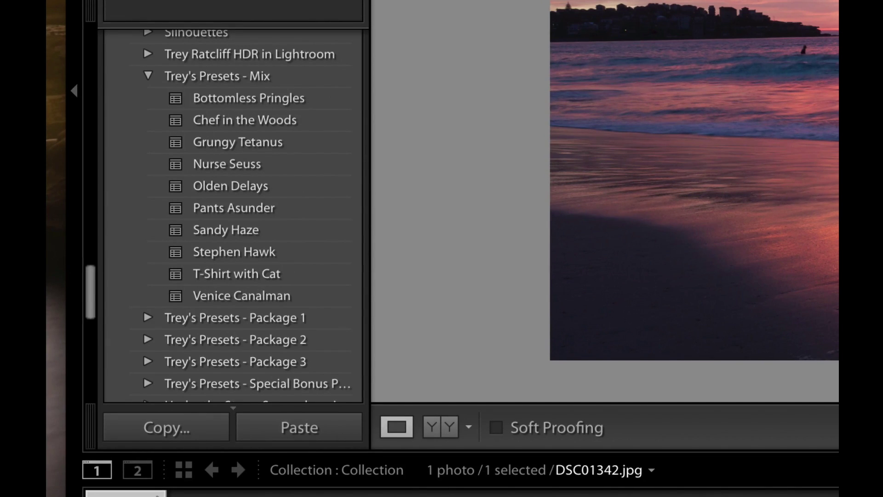
scroll(239, 213, down, 15)
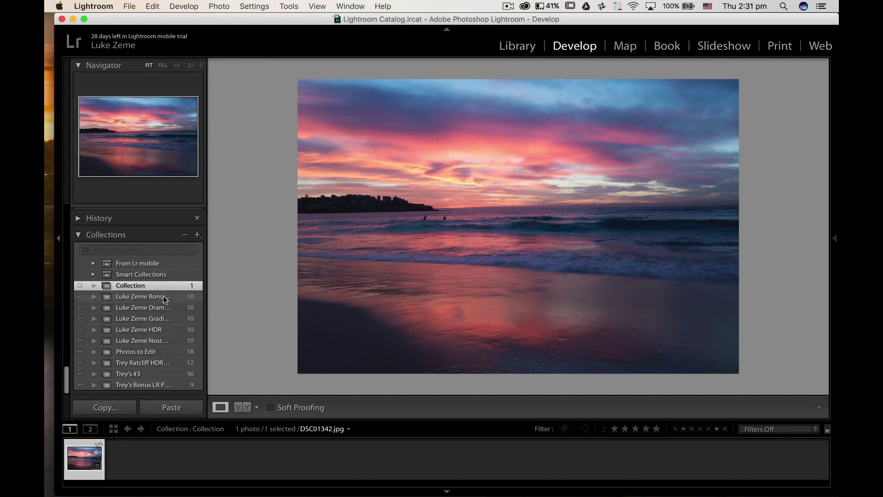
scroll(157, 290, up, 15)
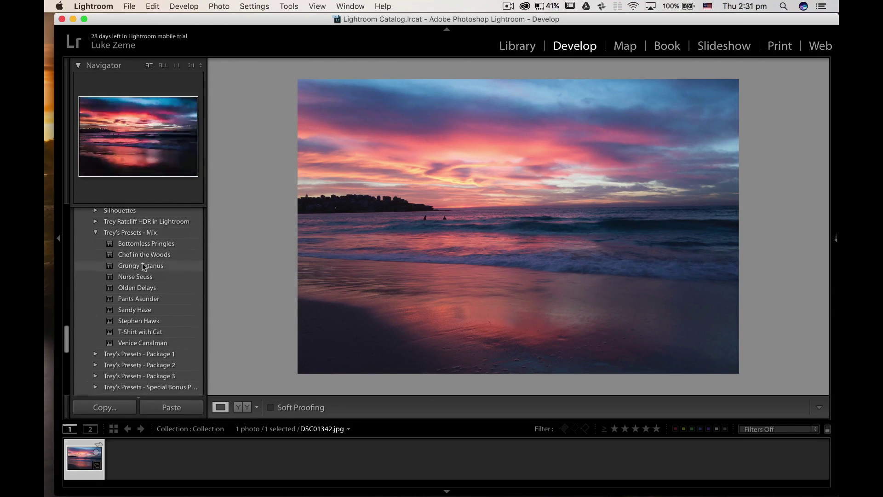
scroll(156, 318, down, 8)
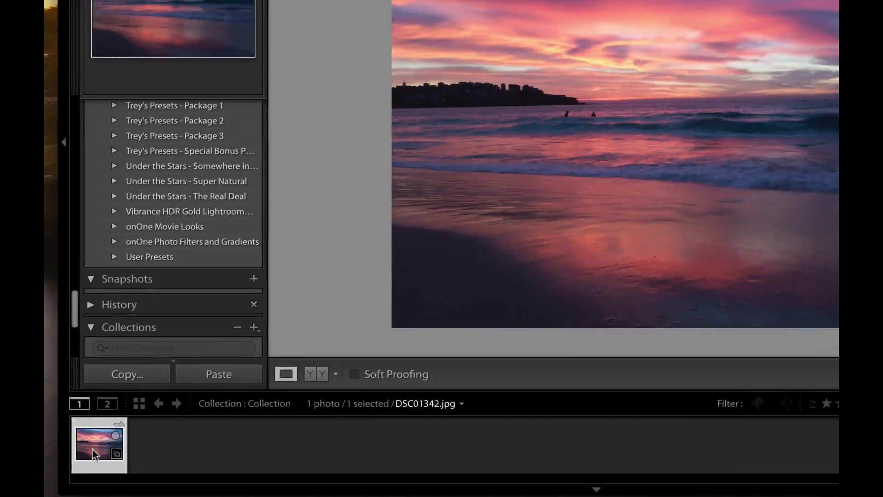
Step: Create the first five virtual copies of the sunset photo from the filmstrip
right_click(81, 465)
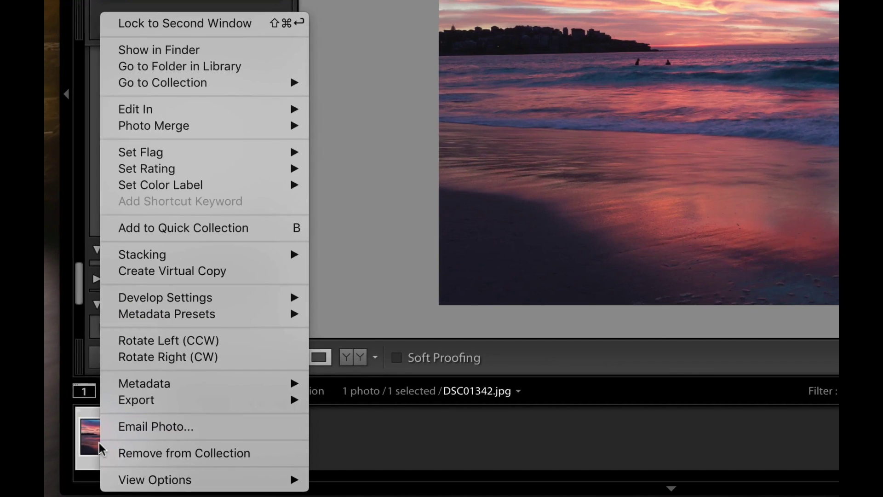
click(207, 272)
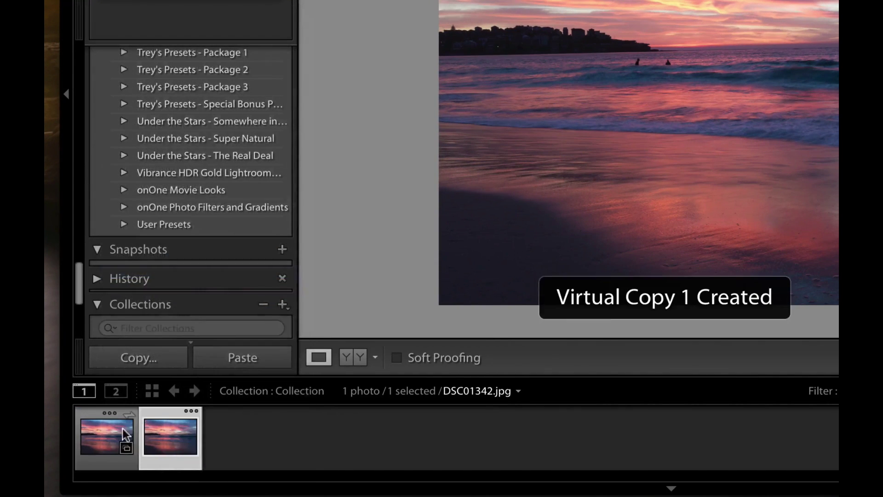
right_click(165, 440)
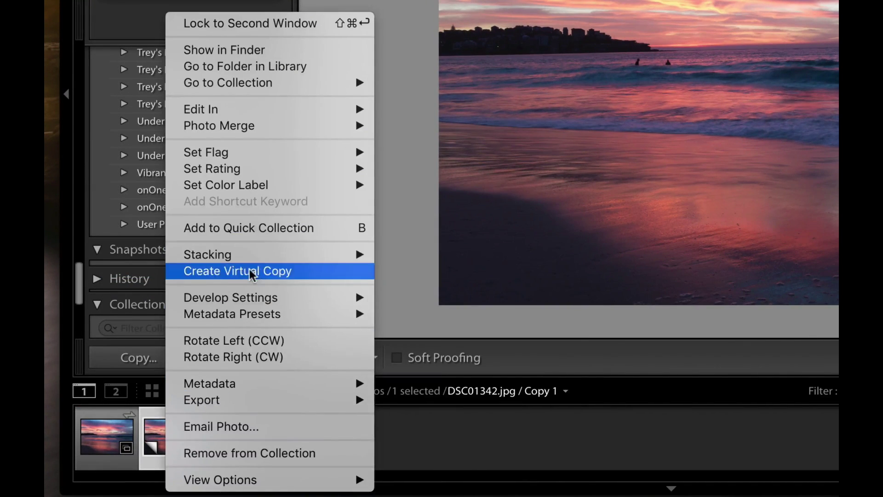
click(251, 274)
right_click(230, 442)
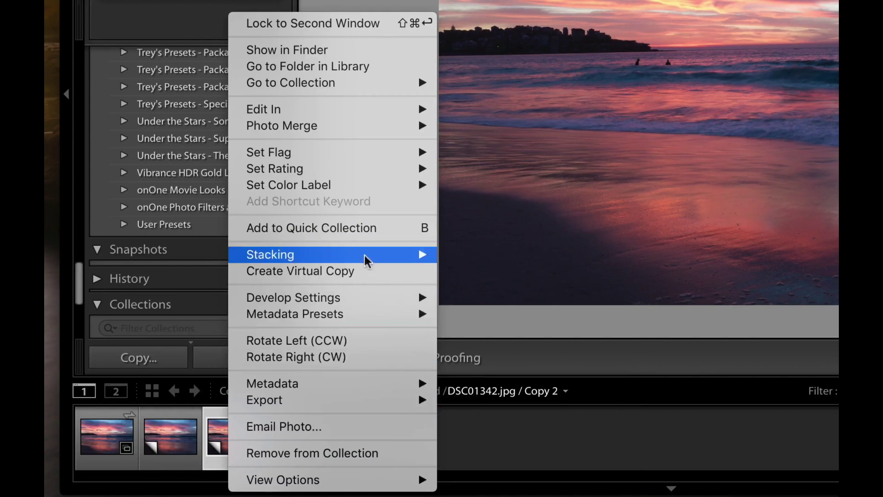
click(357, 272)
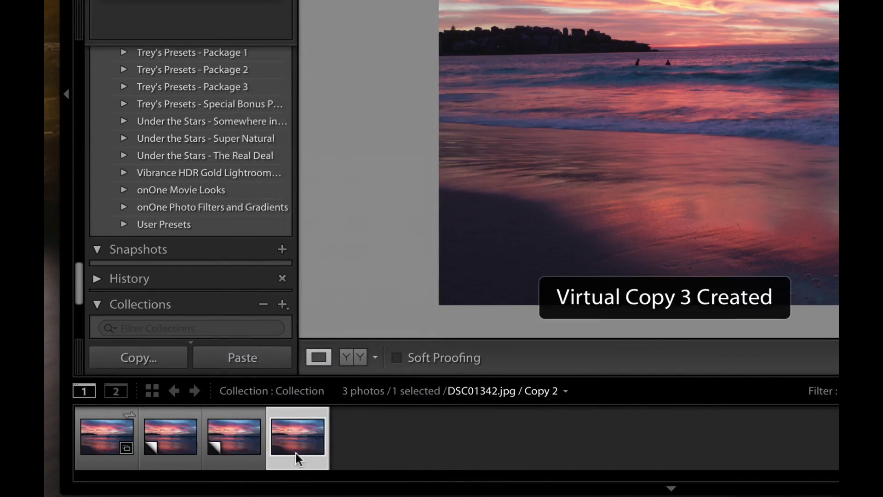
right_click(296, 453)
click(414, 271)
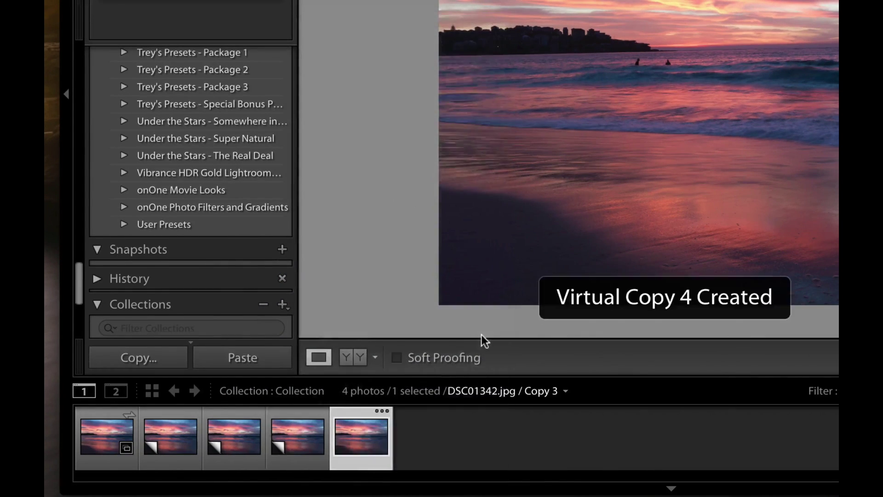
right_click(347, 445)
click(473, 272)
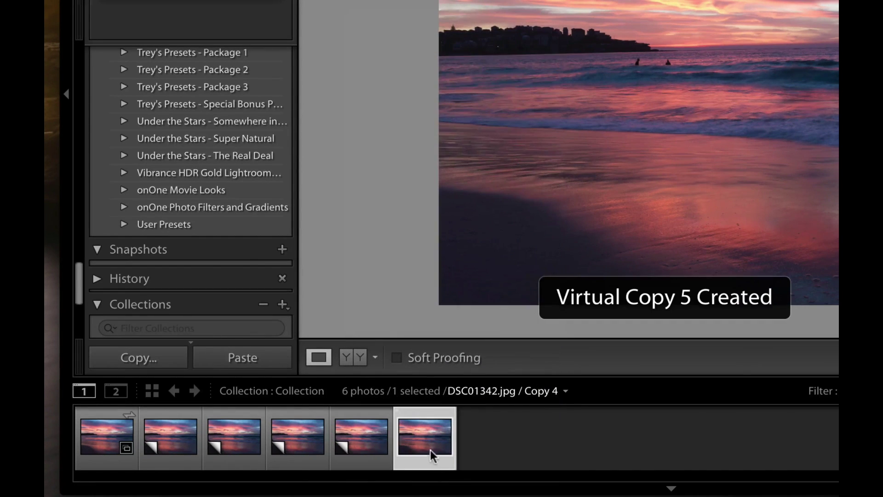
Step: Create five more virtual copies, bringing the collection to 11 photos
right_click(430, 450)
click(514, 275)
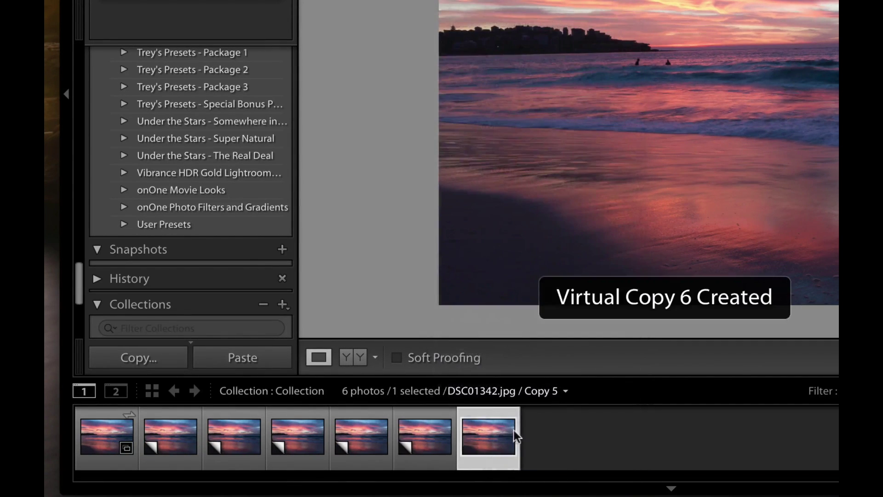
right_click(482, 451)
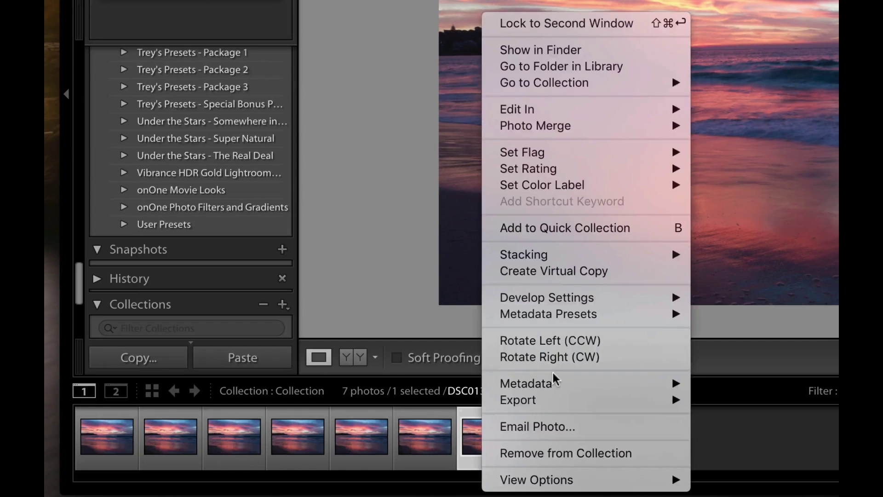
click(598, 274)
right_click(550, 444)
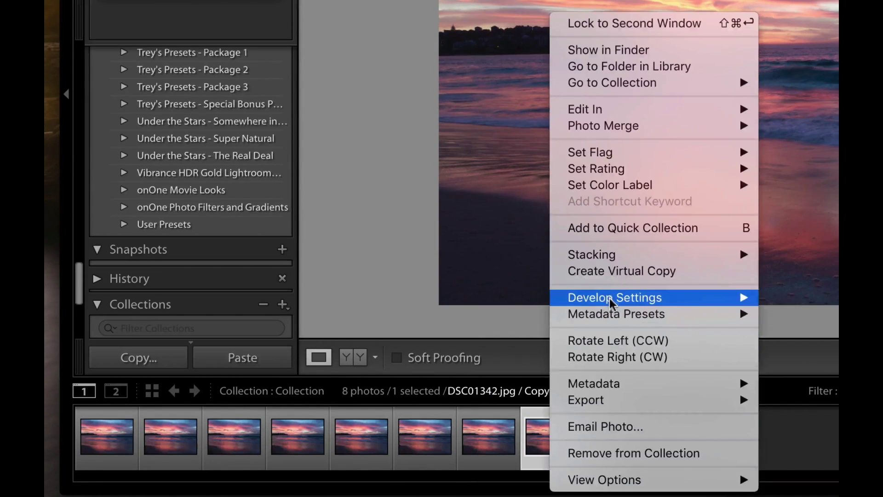
click(624, 274)
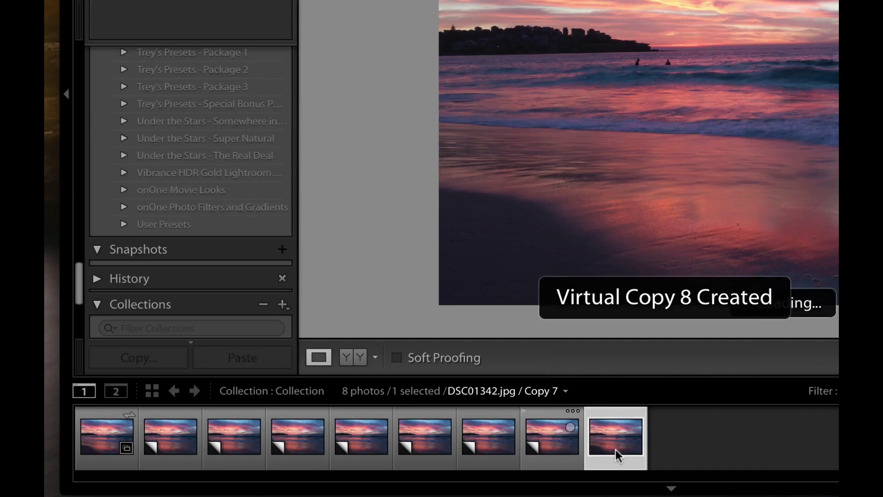
right_click(616, 453)
click(702, 272)
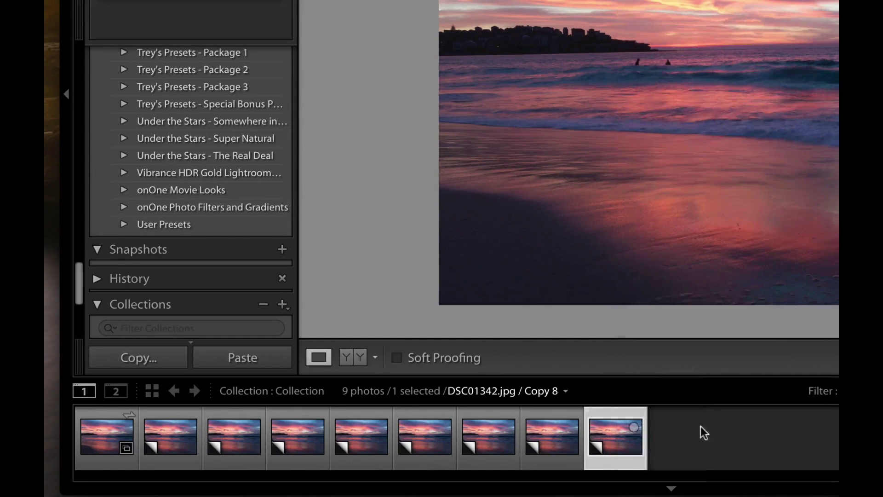
right_click(673, 456)
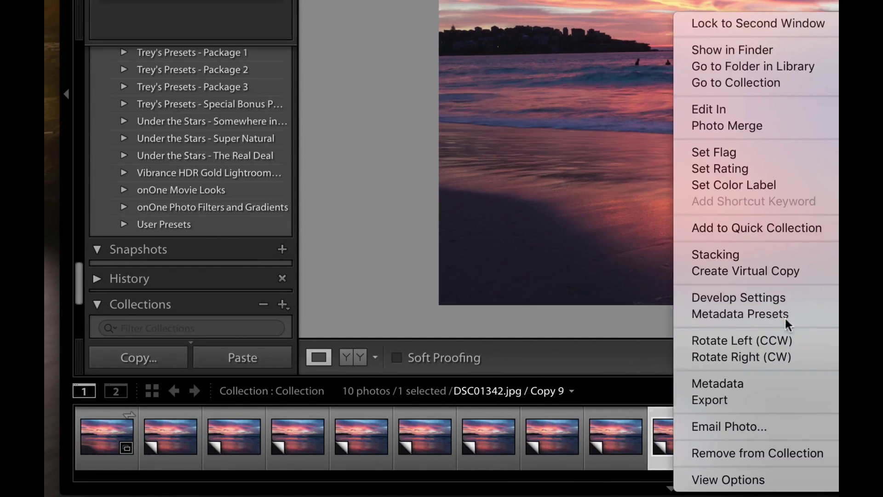
click(805, 270)
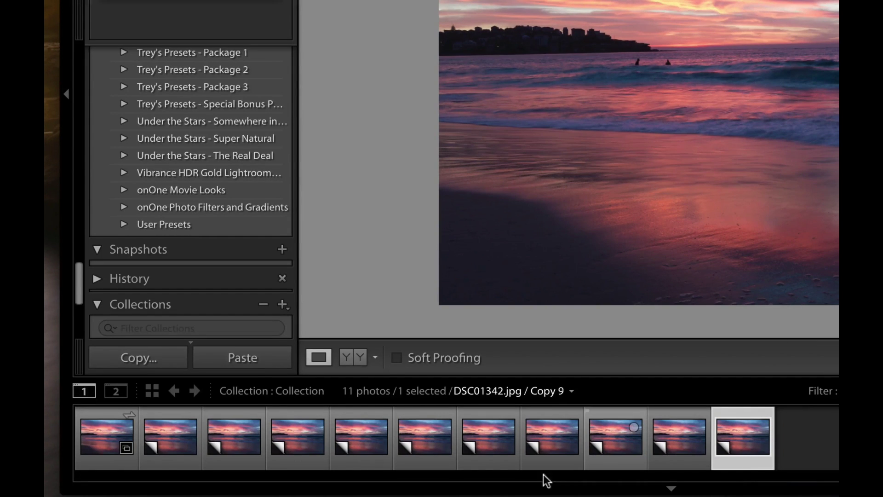
scroll(210, 198, up, 10)
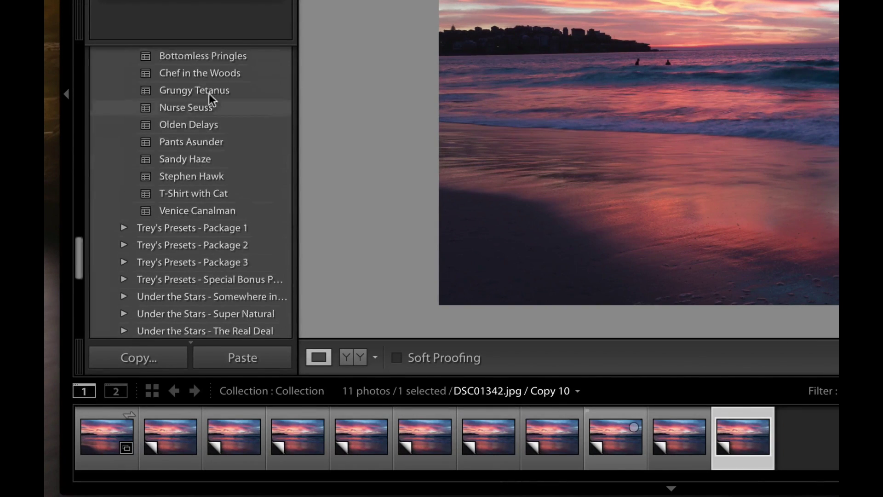
Step: Apply Bottomless Pringles, Chef in the Woods, Grungy Tetanus, Nurse Seuss and Olden Delays to the first five photos
click(98, 444)
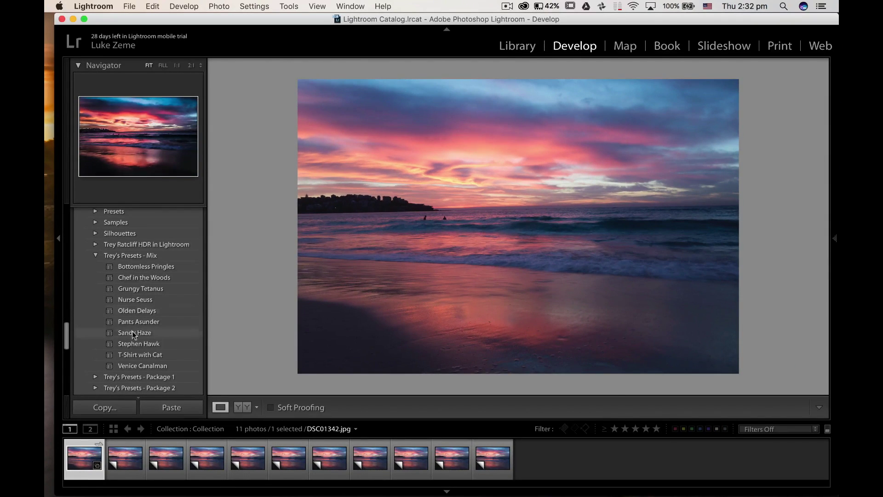
click(141, 268)
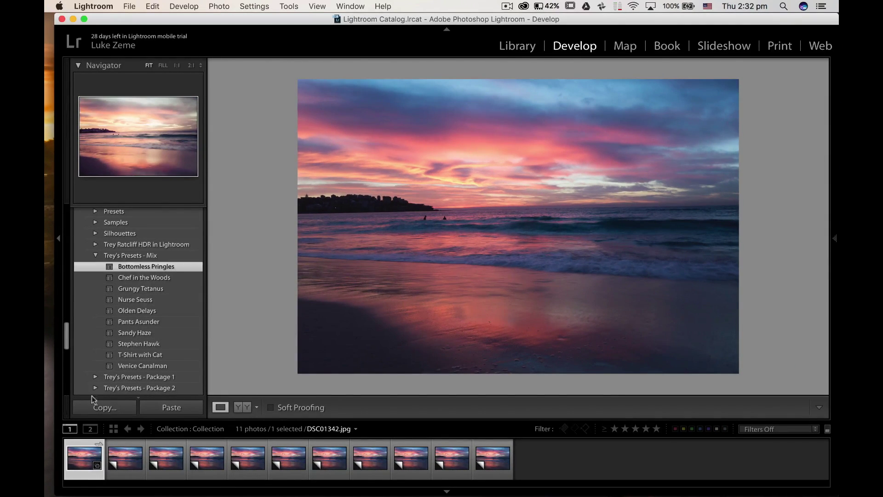
click(130, 462)
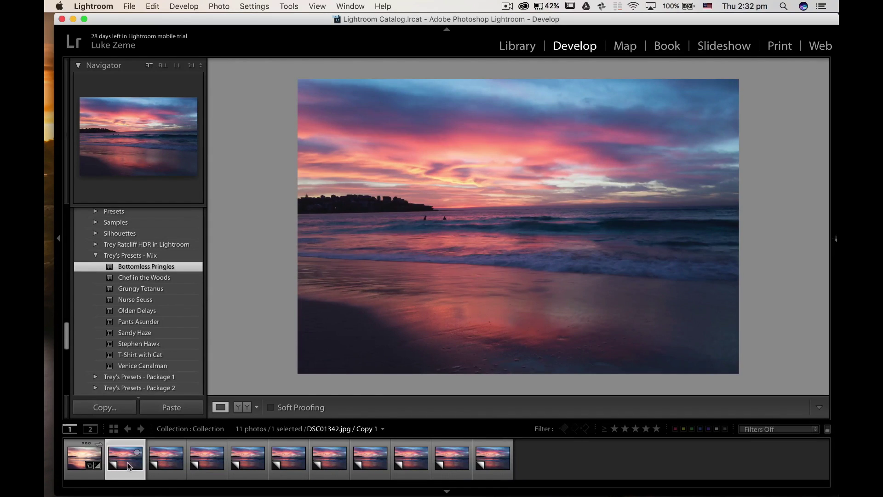
click(147, 278)
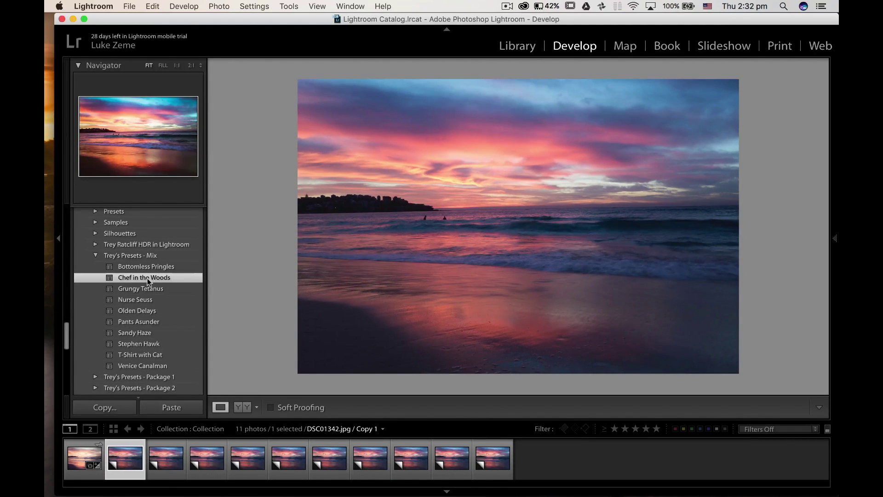
click(162, 464)
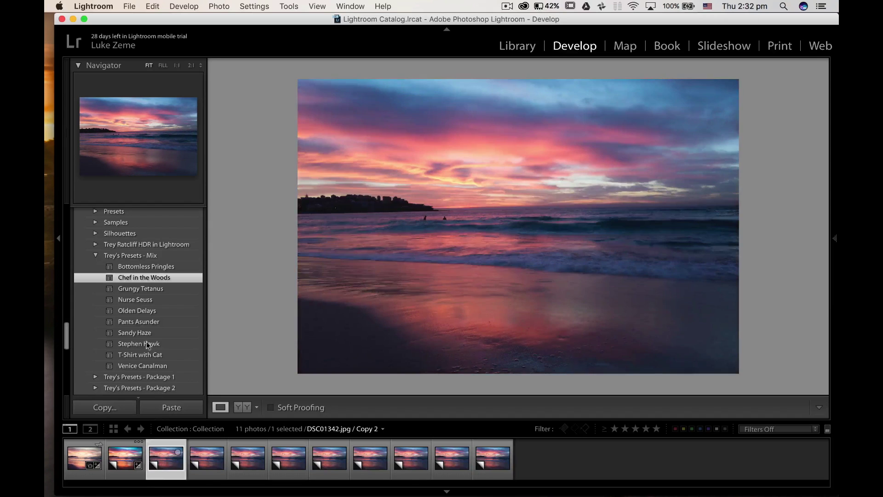
click(147, 289)
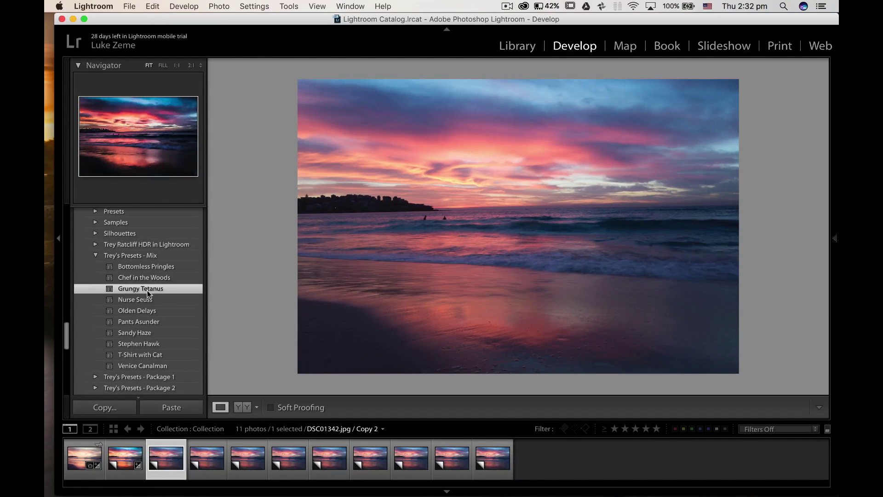
click(207, 456)
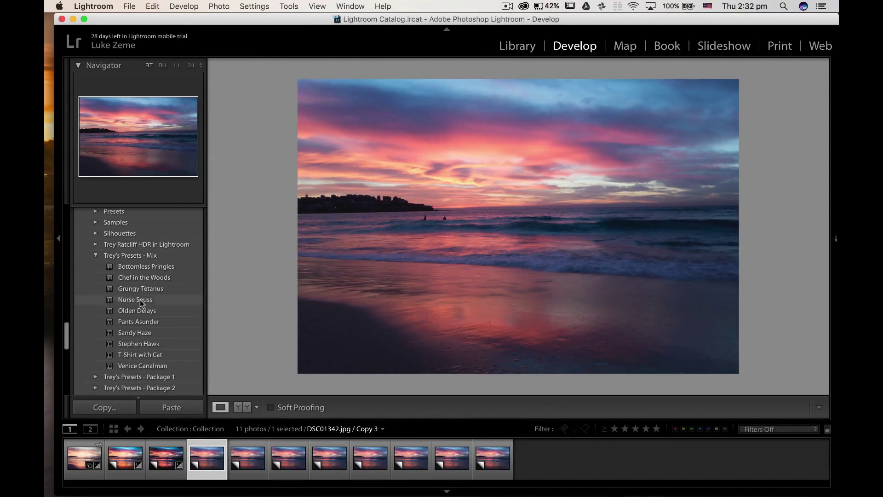
click(142, 301)
click(243, 466)
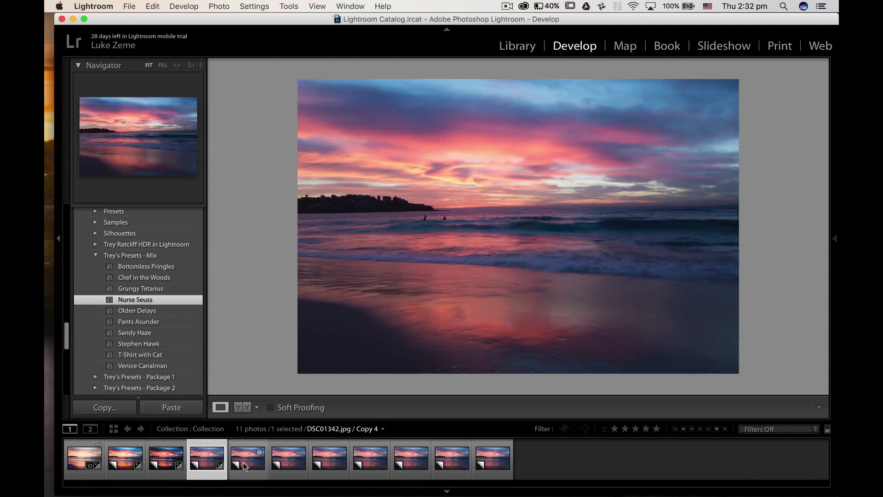
click(146, 311)
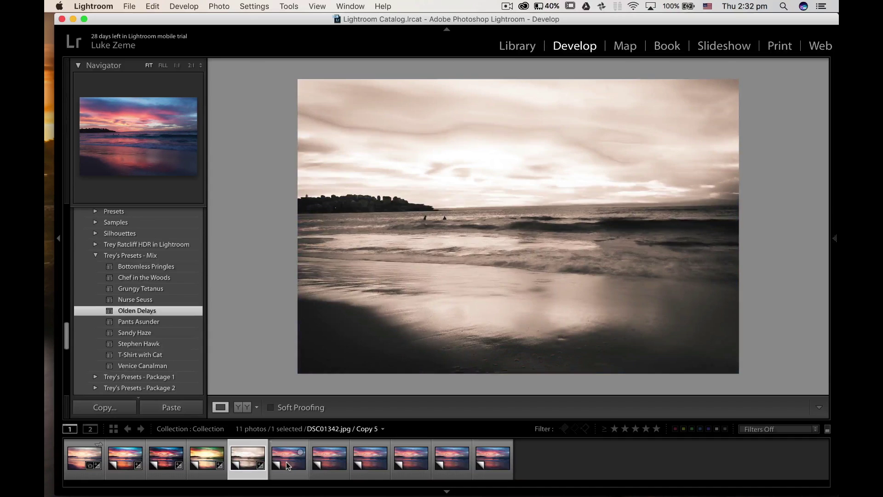
Step: Apply Pants Asunder, Sandy Haze, Stephen Hawk and T-Shirt with Cat to the following copies
click(286, 462)
click(144, 323)
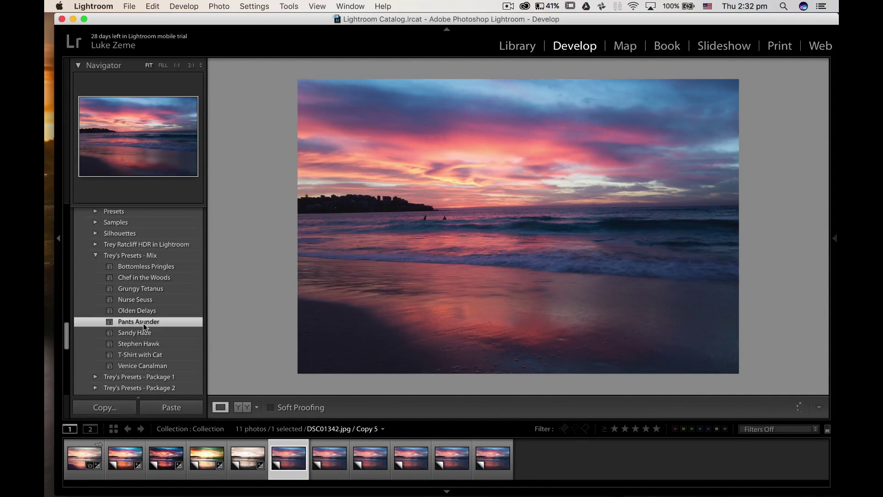
click(331, 459)
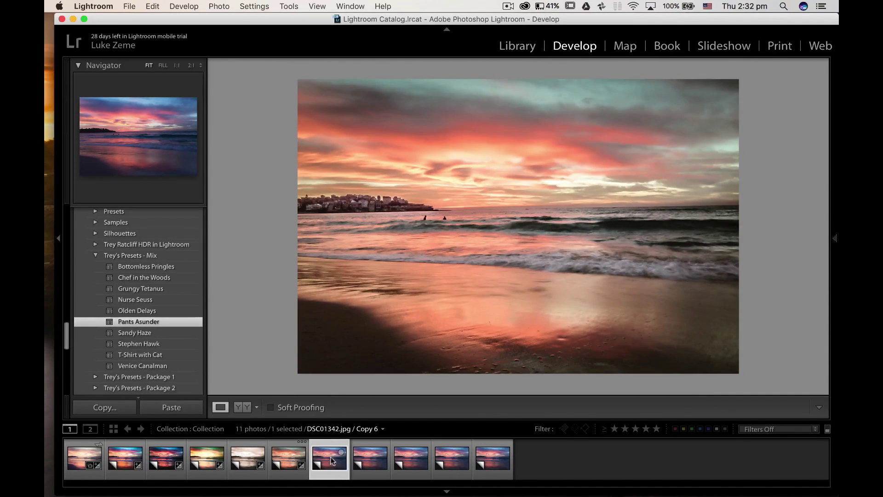
click(146, 334)
key(Right)
click(147, 345)
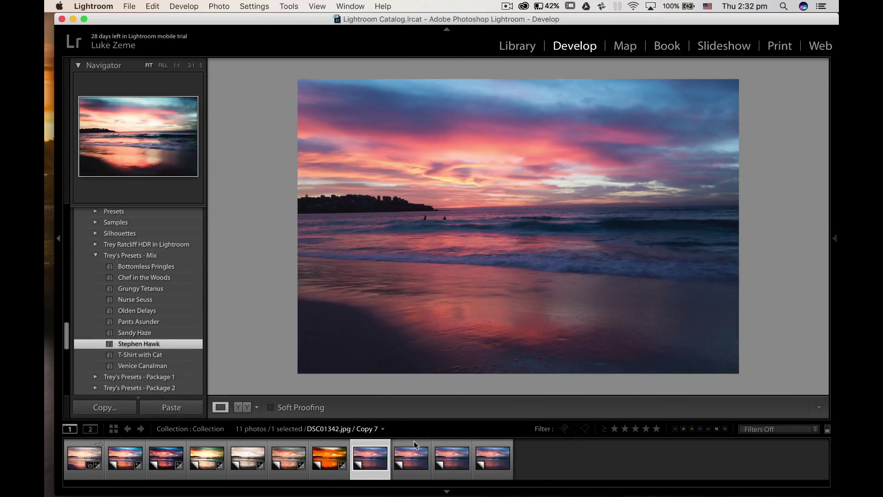
key(Right)
click(149, 355)
key(Right)
click(142, 366)
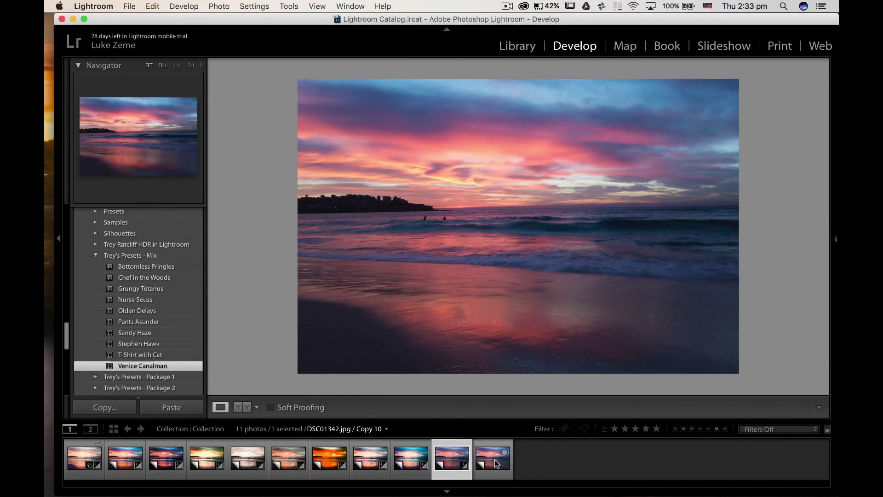
Step: Remove the last, still unedited photo from the collection
click(490, 465)
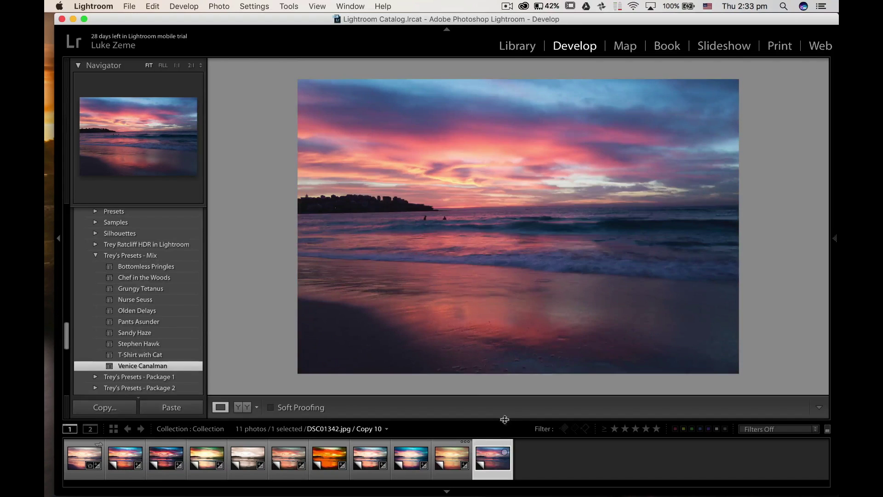
right_click(502, 466)
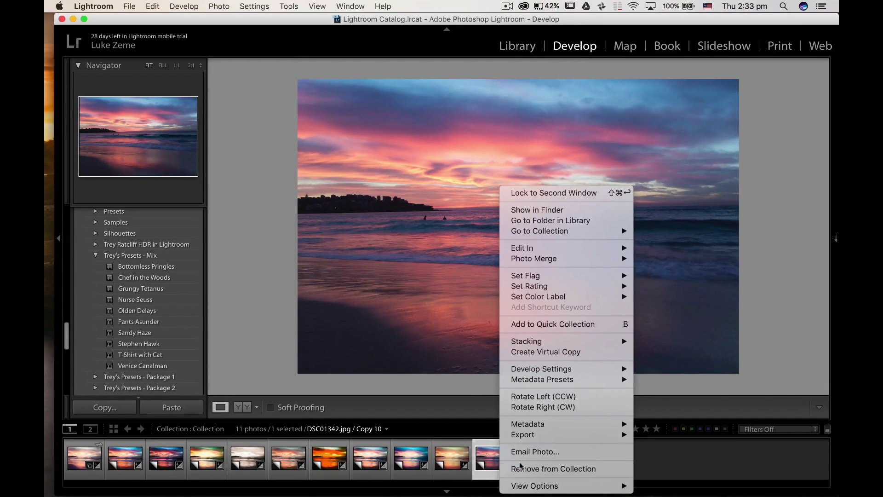
click(560, 469)
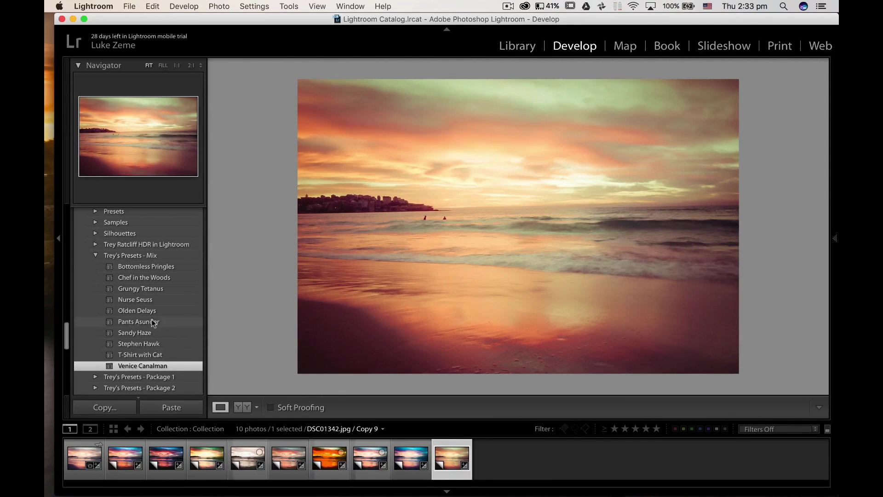
Step: Turn on Lightroom mobile sync for the Collection in the Collections panel
scroll(153, 319, down, 5)
scroll(153, 318, down, 5)
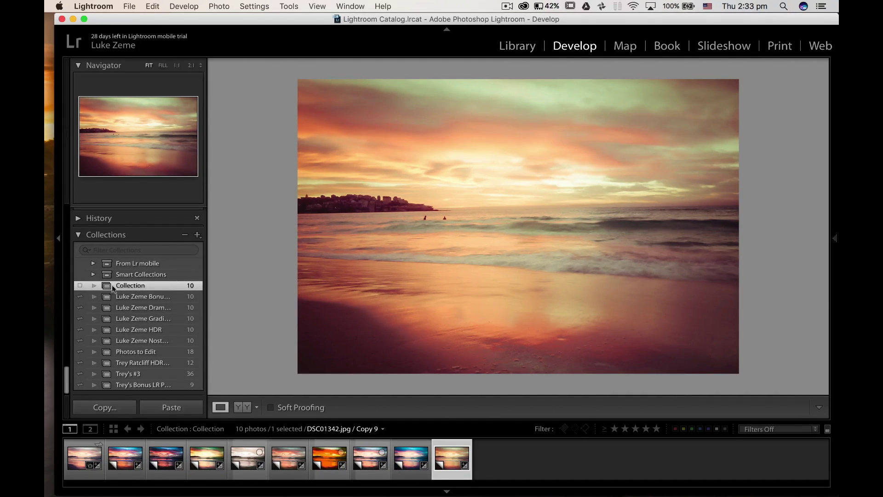
click(80, 286)
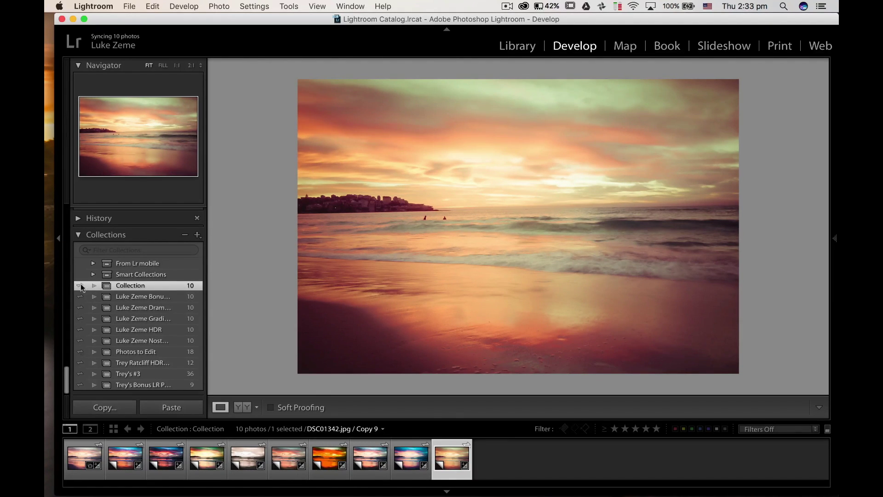
right_click(152, 286)
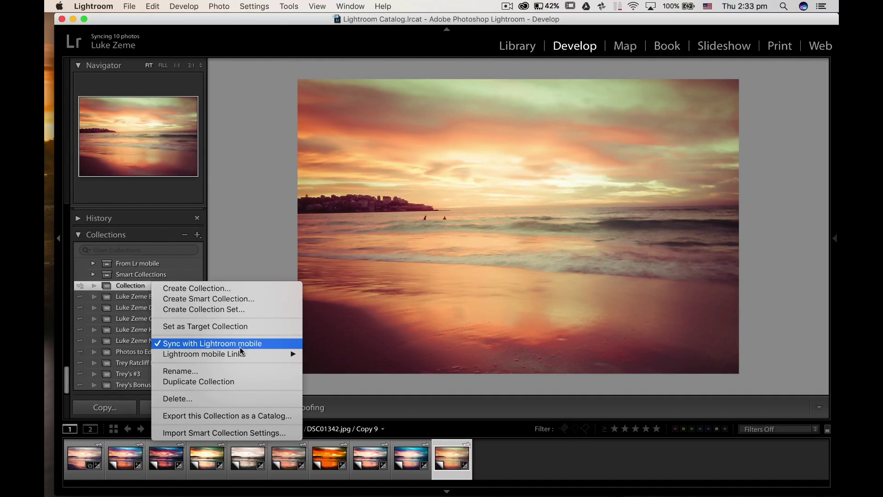
click(141, 287)
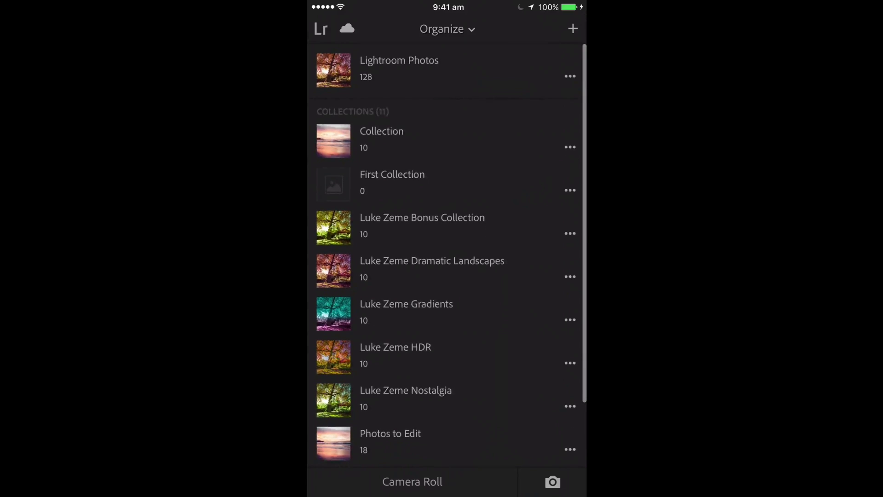
Step: Preview the synced Collection and Trey's #3 albums, opening a tree photo and swiping to the next
click(425, 141)
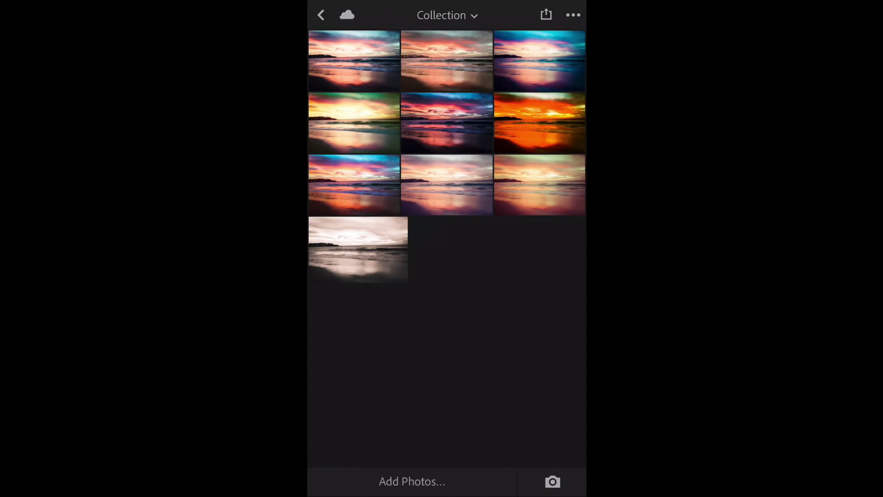
click(321, 15)
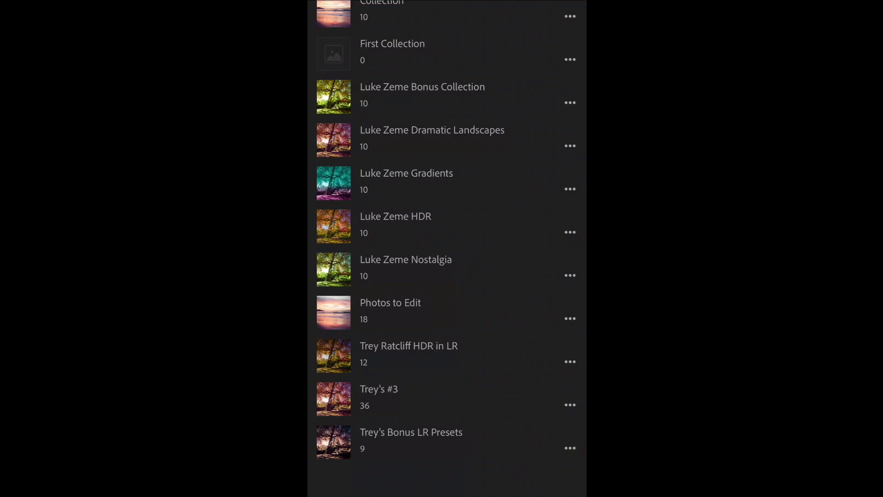
click(426, 394)
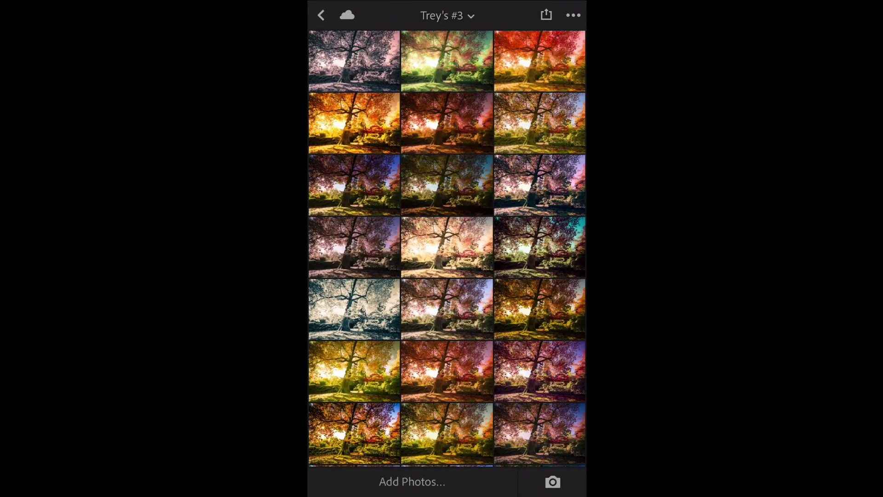
scroll(447, 248, down, 4)
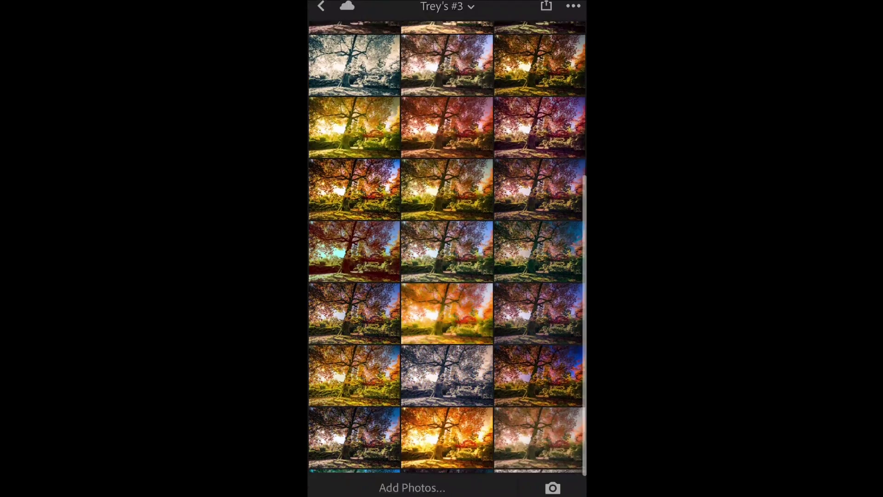
scroll(447, 249, up, 5)
scroll(446, 230, down, 1)
click(447, 228)
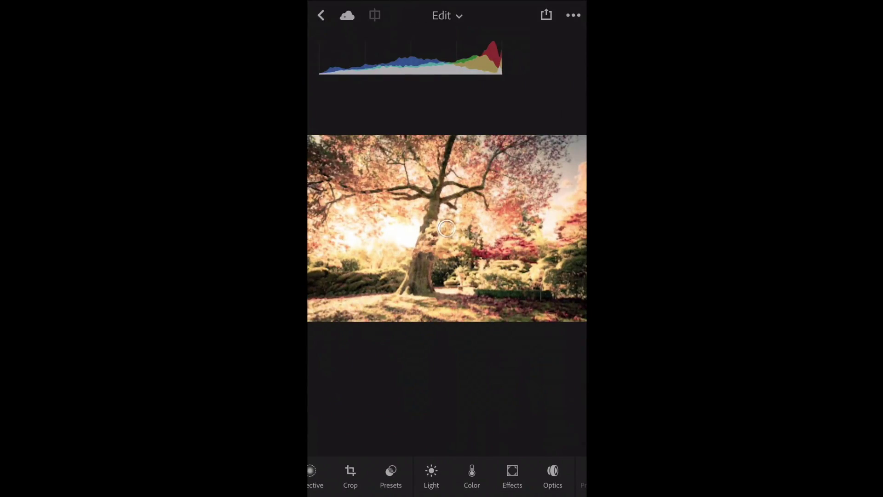
drag(460, 228, 426, 228)
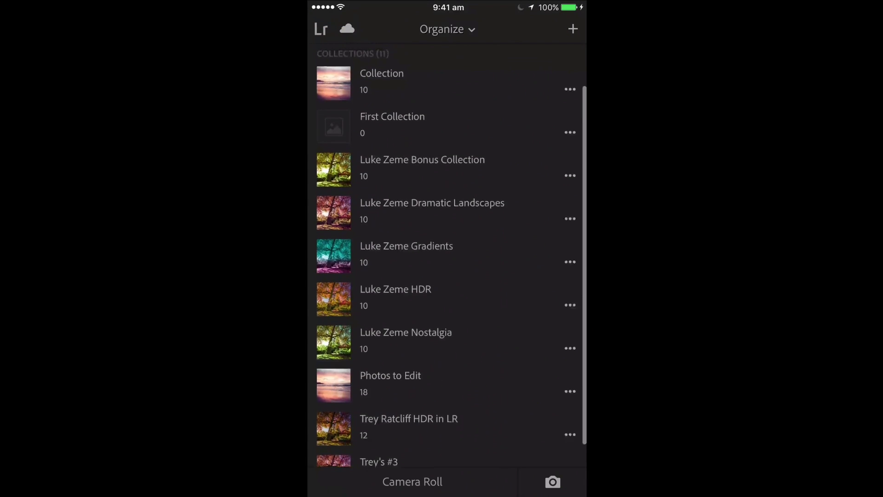
click(437, 103)
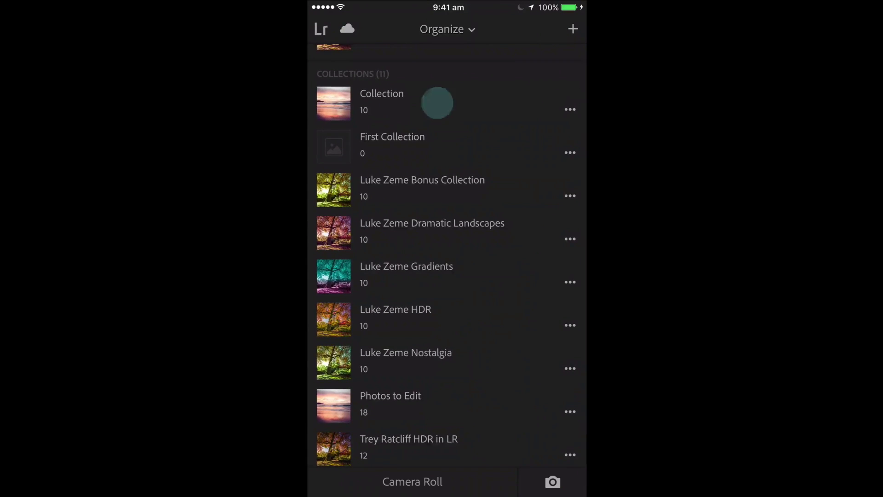
Step: Copy all edit settings from the teal-and-pink sunset photo, then go back to the collections list
click(536, 60)
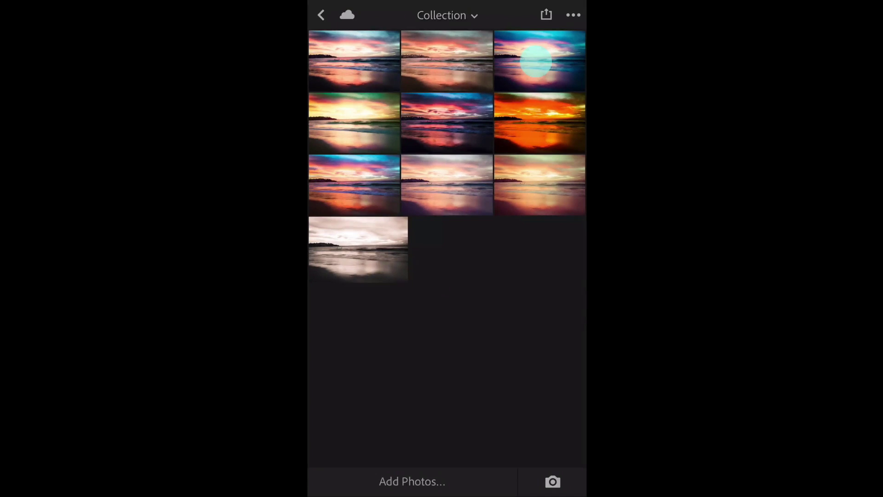
scroll(447, 476, right, 3)
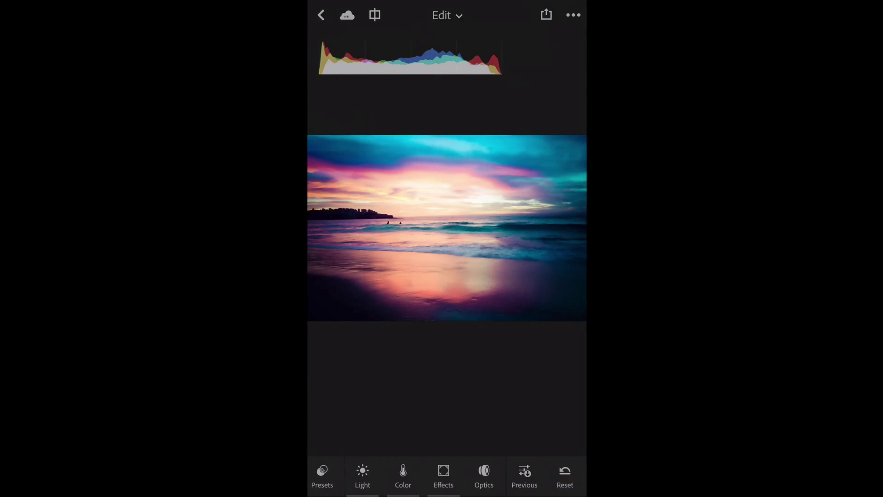
drag(447, 249, 537, 82)
click(573, 14)
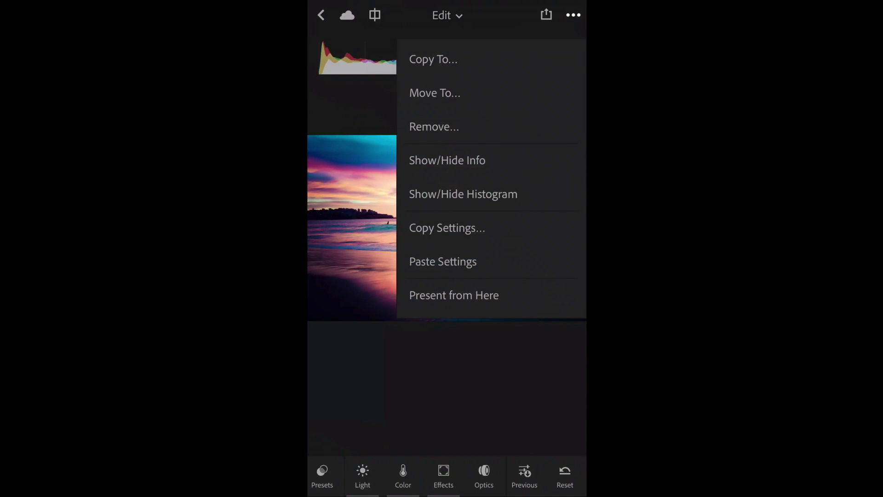
click(506, 228)
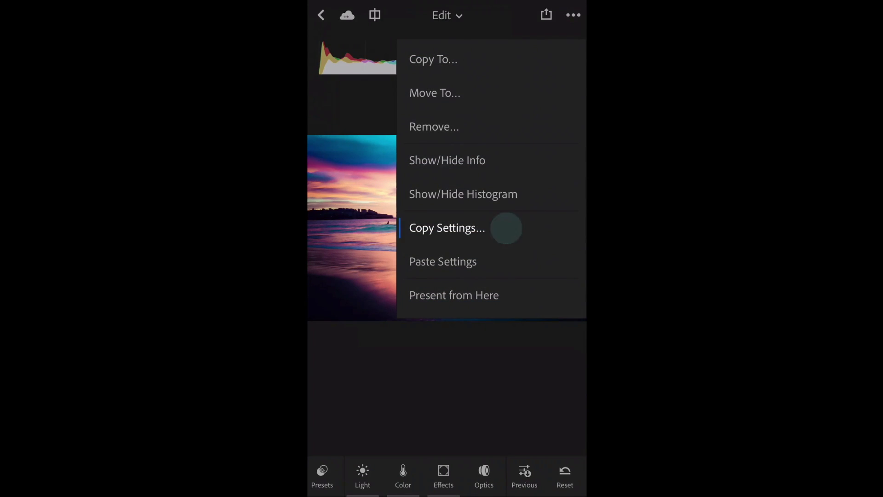
scroll(444, 259, down, 6)
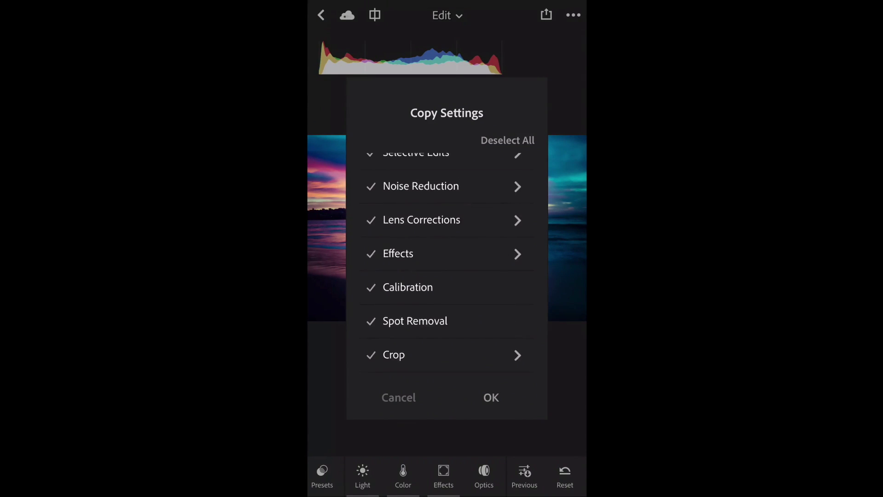
click(522, 397)
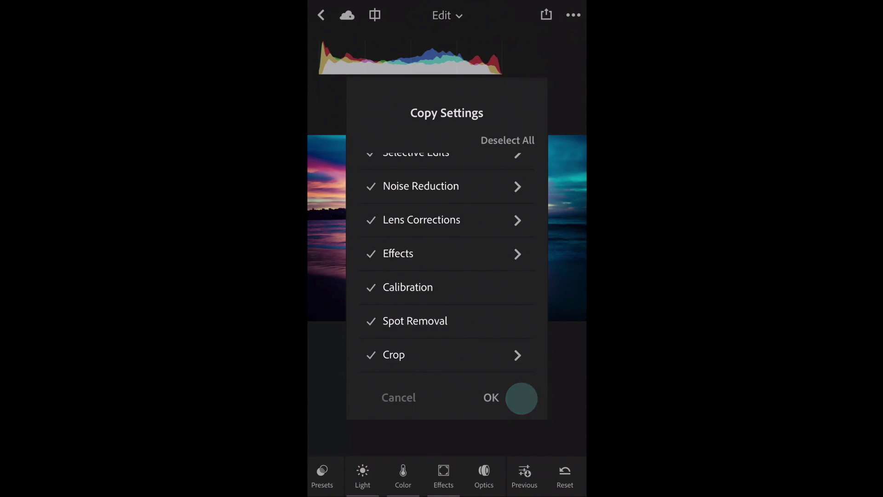
click(321, 15)
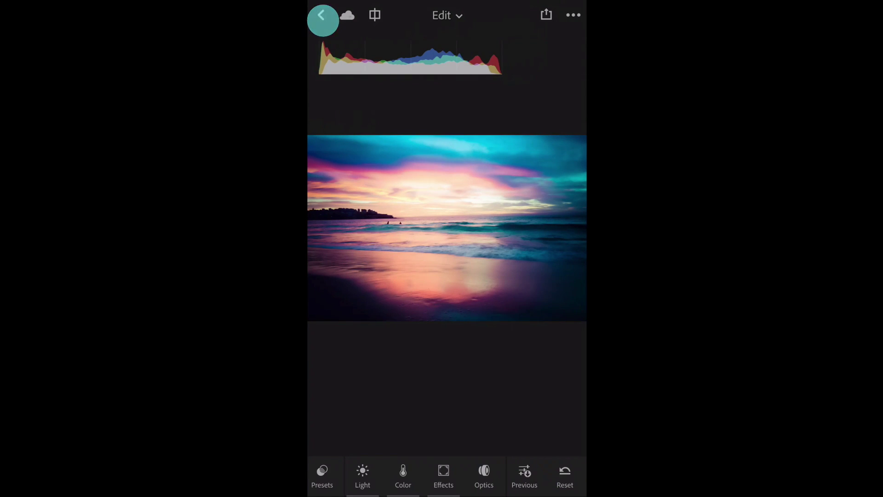
click(321, 15)
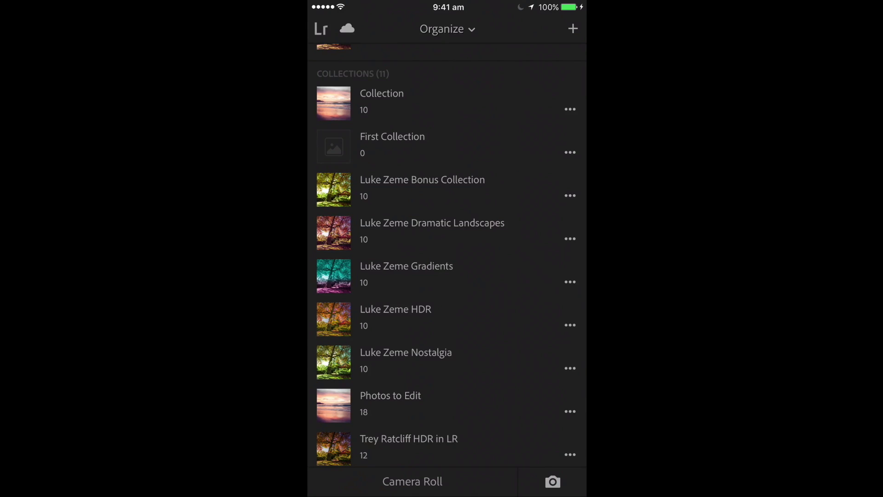
scroll(446, 258, down, 1)
Step: Paste the copied settings onto the harbour sunset photo in Photos to Edit for a teal-and-gold look
click(449, 370)
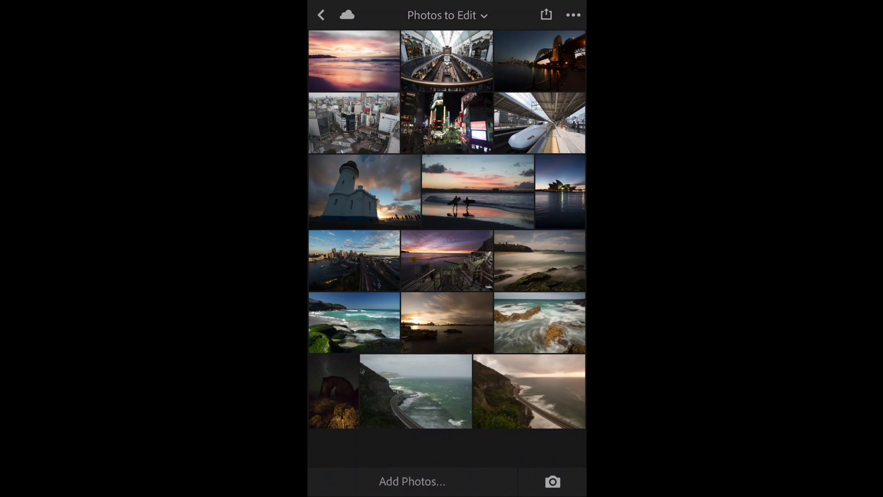
click(464, 327)
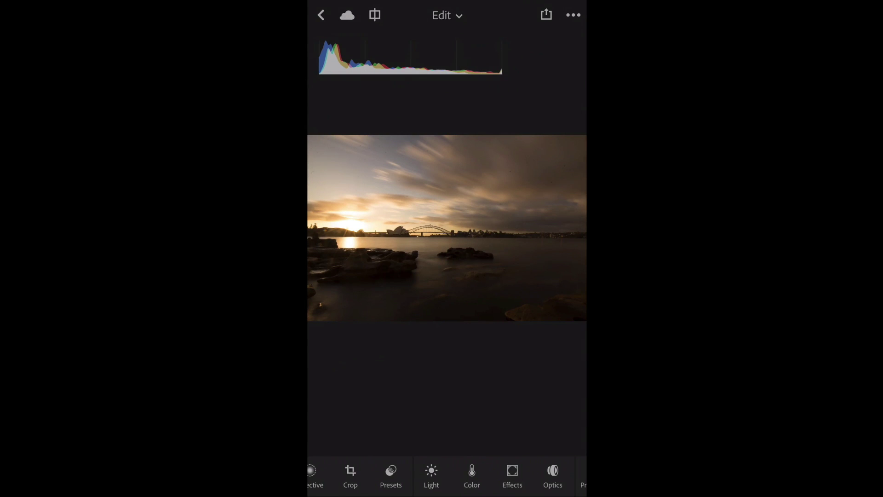
click(454, 257)
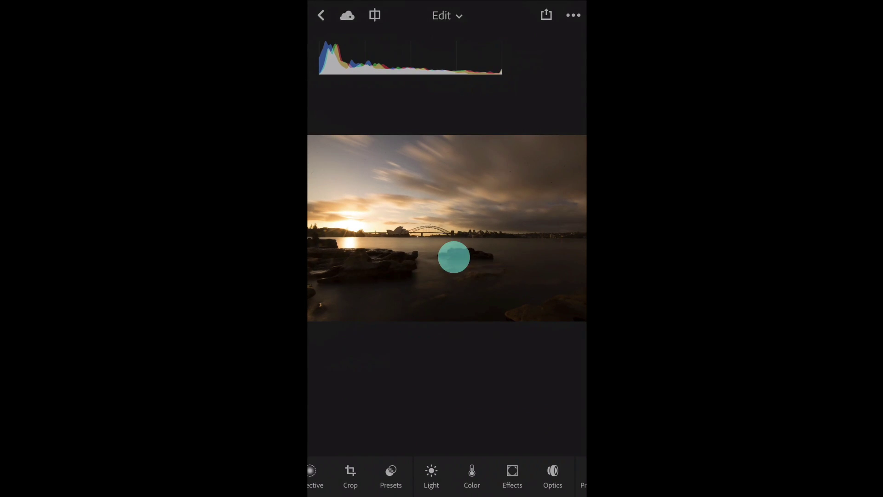
click(499, 166)
click(573, 14)
click(508, 263)
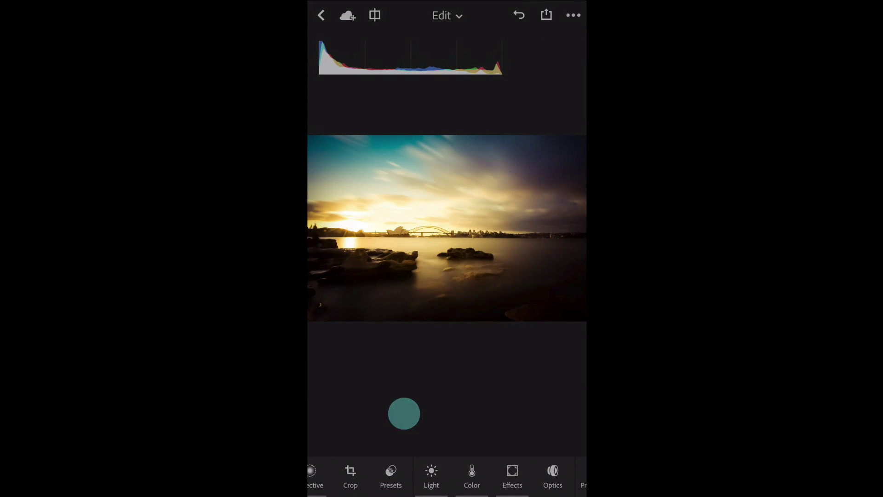
click(392, 465)
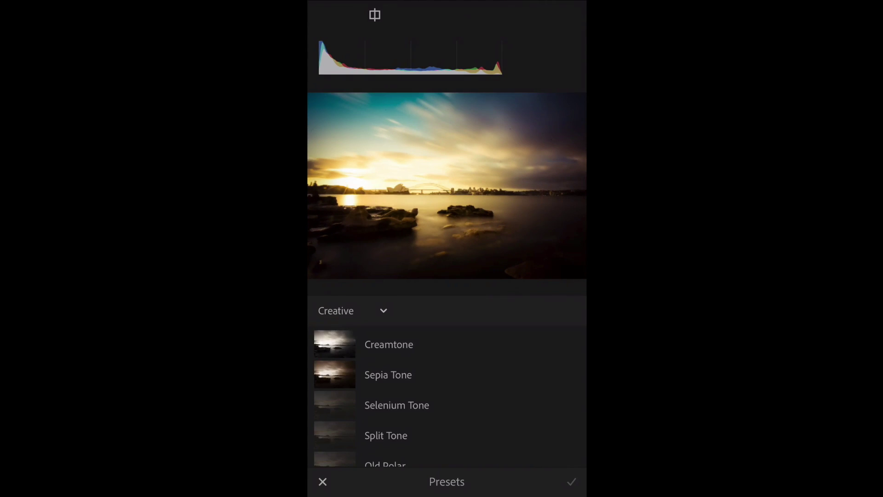
Step: Browse the Creative presets, switch to the Color category, and close Presets without applying any
scroll(371, 396, down, 3)
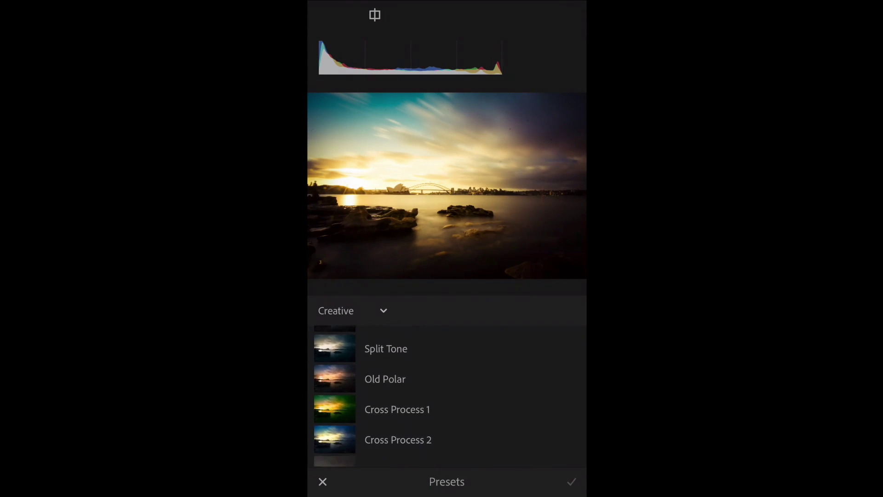
scroll(371, 396, up, 3)
click(352, 310)
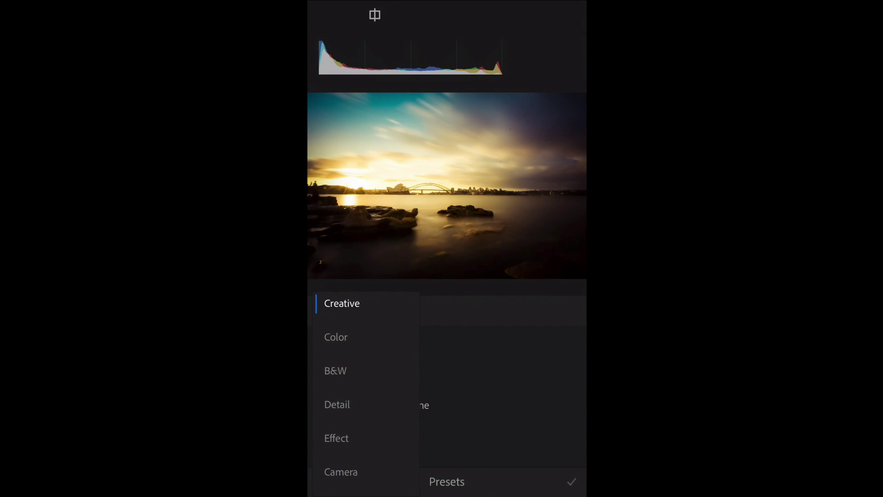
click(336, 336)
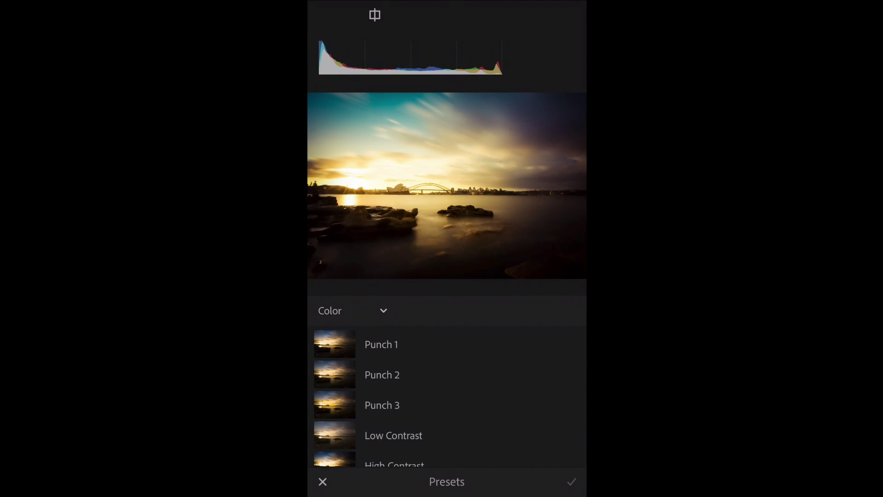
click(352, 311)
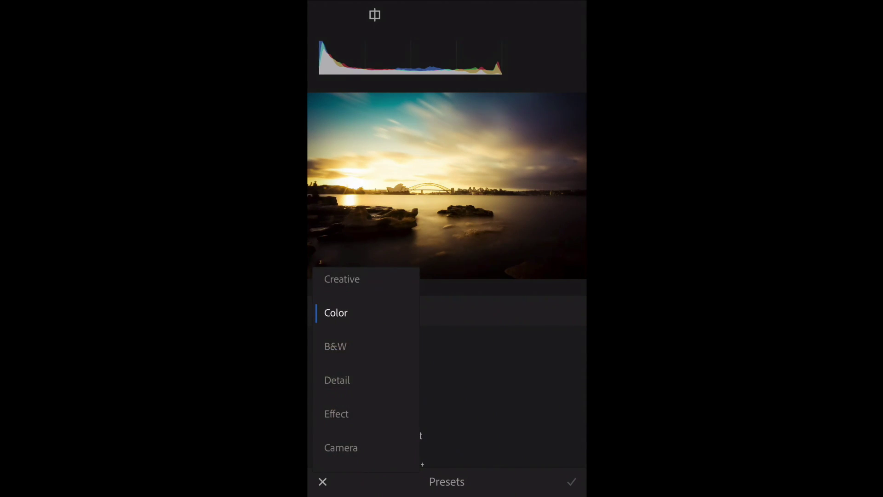
click(335, 312)
click(323, 482)
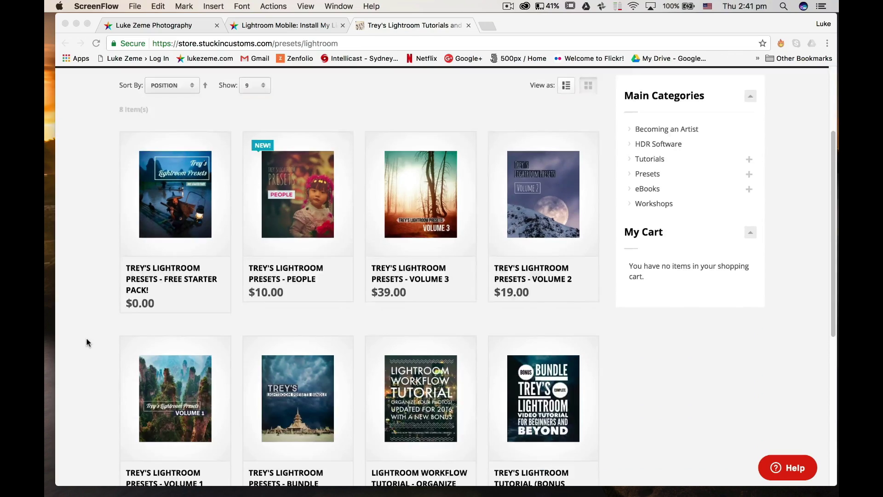
scroll(87, 338, down, 3)
scroll(87, 338, up, 1)
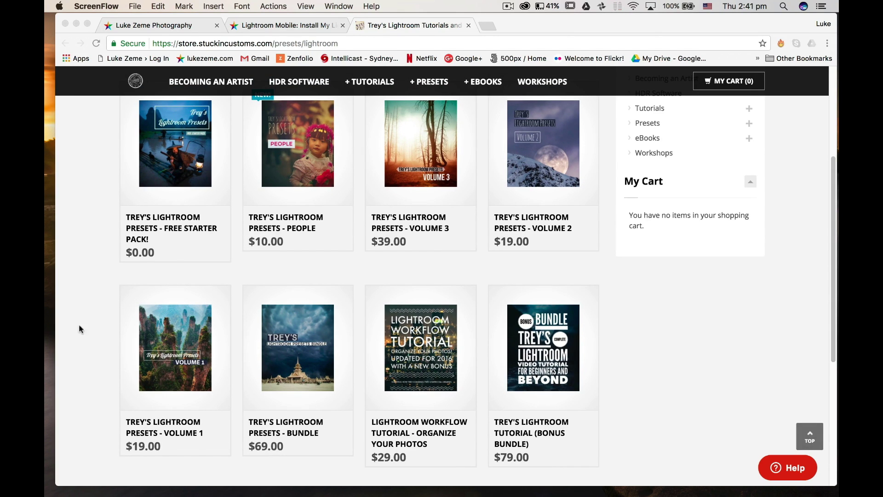
Step: Open Trey's Lightroom Presets - Bundle from the store's presets page and scroll to its $69.00 price
scroll(81, 336, down, 1)
scroll(82, 336, up, 1)
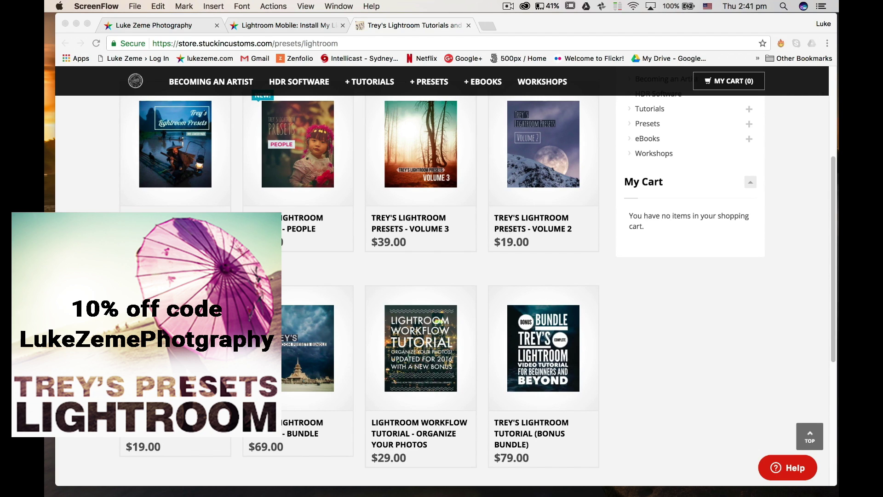
click(300, 353)
click(288, 428)
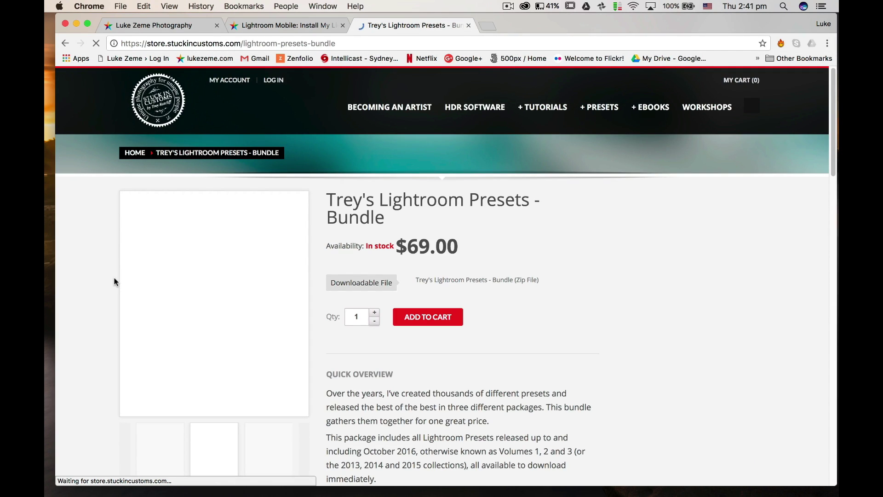
scroll(528, 233, down, 5)
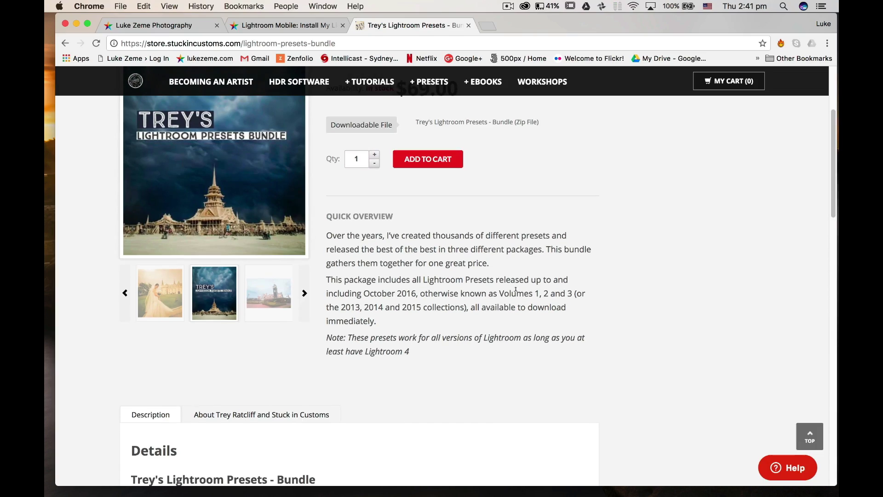